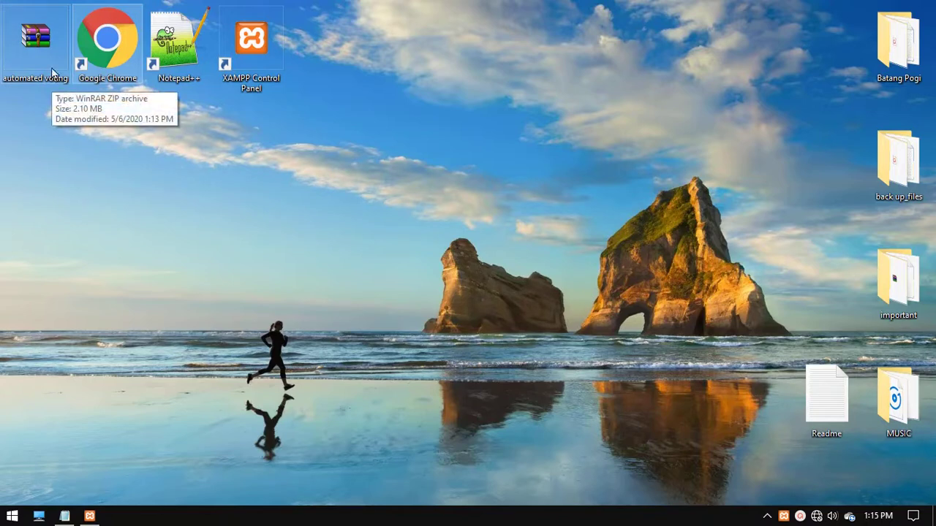
# Extract the "automated voting" archive on the desktop into a folder of the same name
pyautogui.rightClick(50, 41)
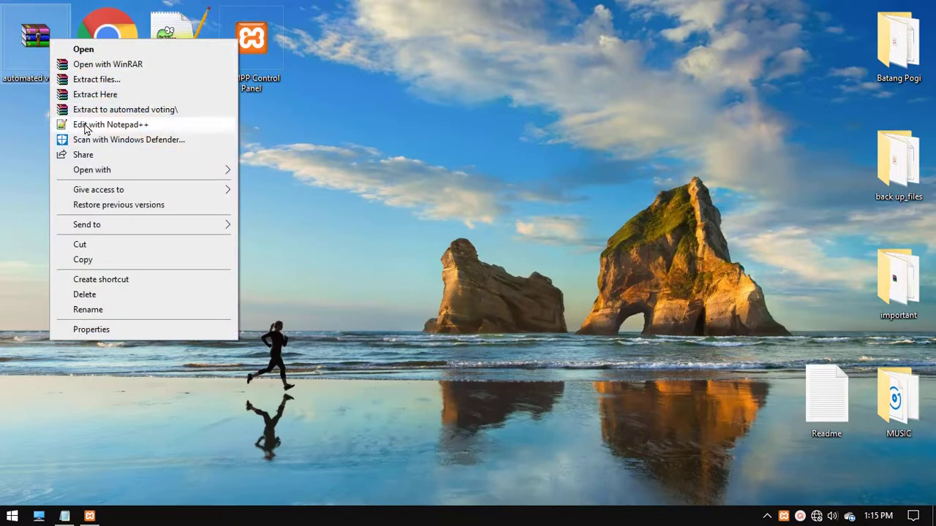
pyautogui.click(117, 110)
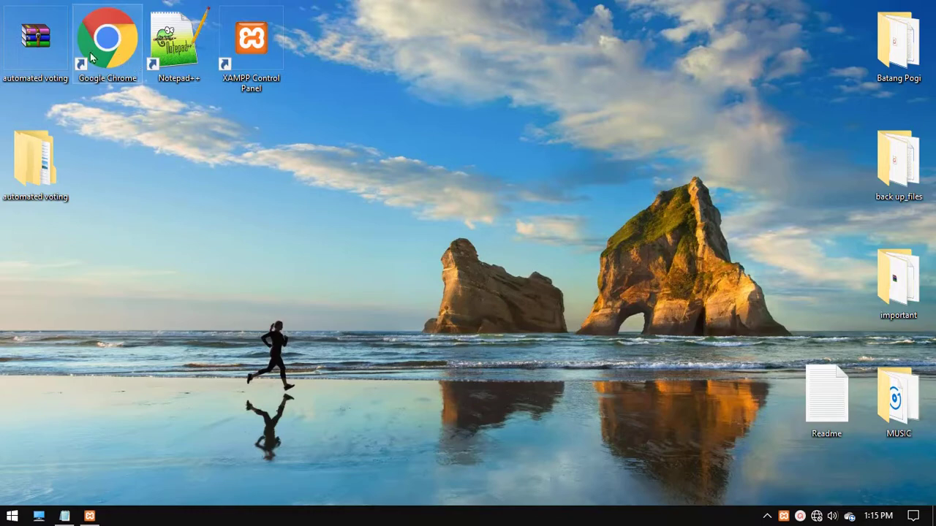
# Open Google Chrome, and write "type" and "localhost" on separate lines in a new Notepad note
pyautogui.doubleClick(110, 67)
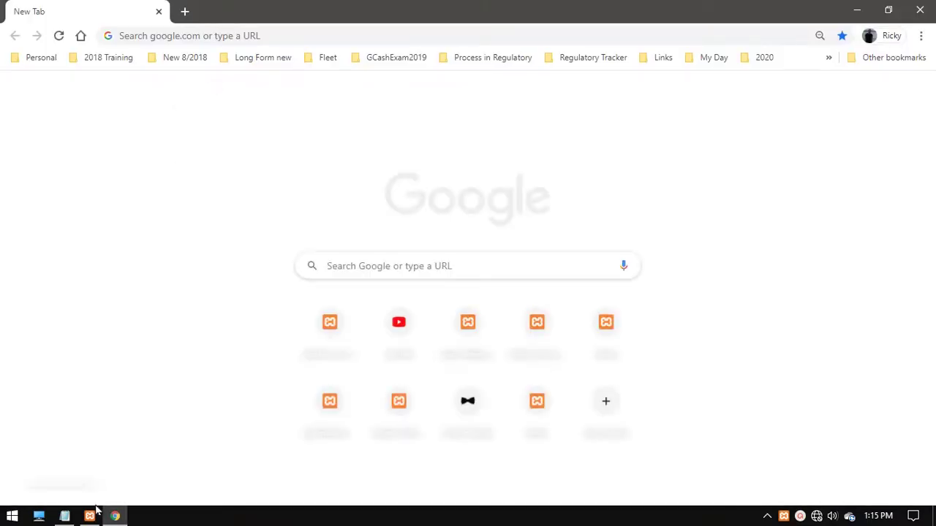
pyautogui.click(13, 515)
pyautogui.write('n')
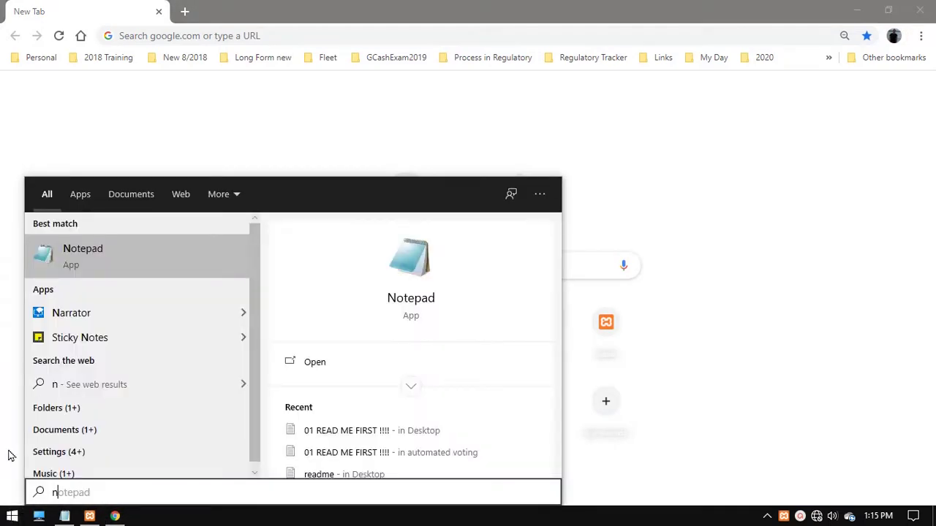
pyautogui.press('Return')
pyautogui.write('type')
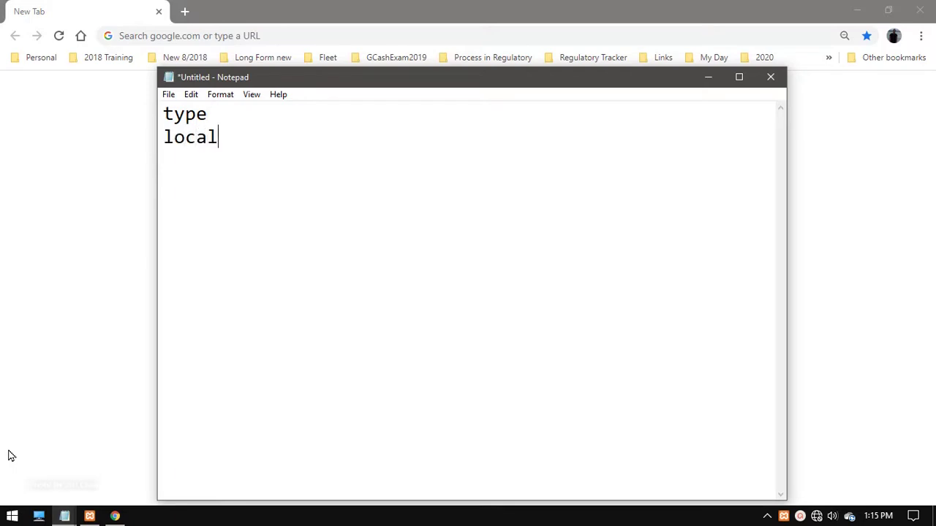
pyautogui.write('host')
# Switch to Chrome and load the localhost address
pyautogui.click(134, 33)
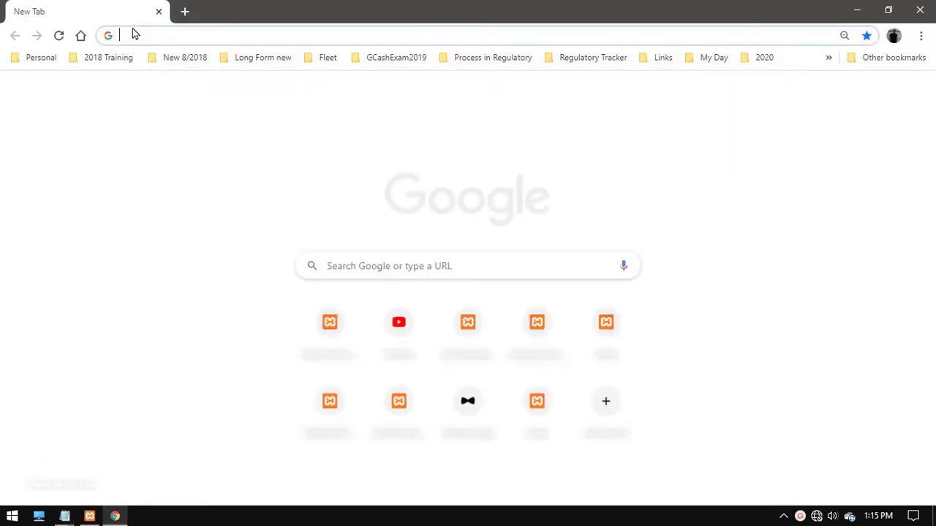
pyautogui.write('lo')
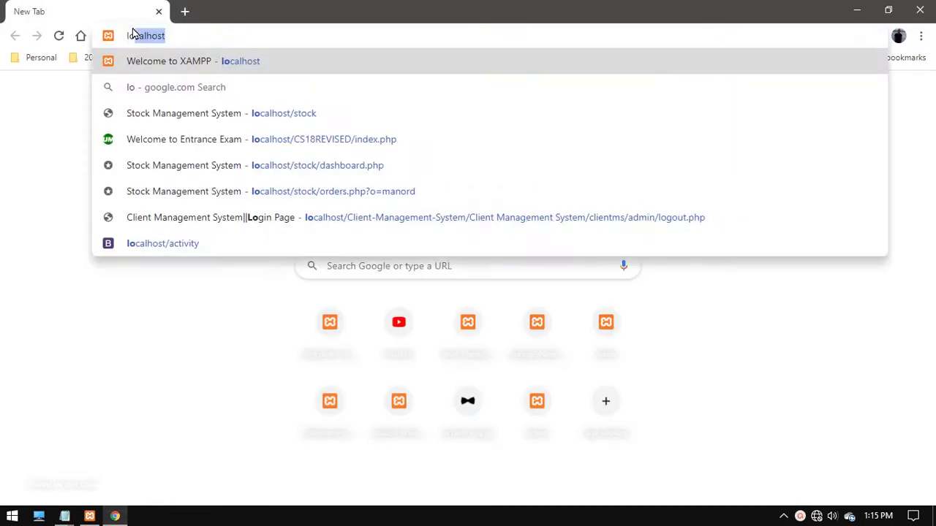
pyautogui.press('Right')
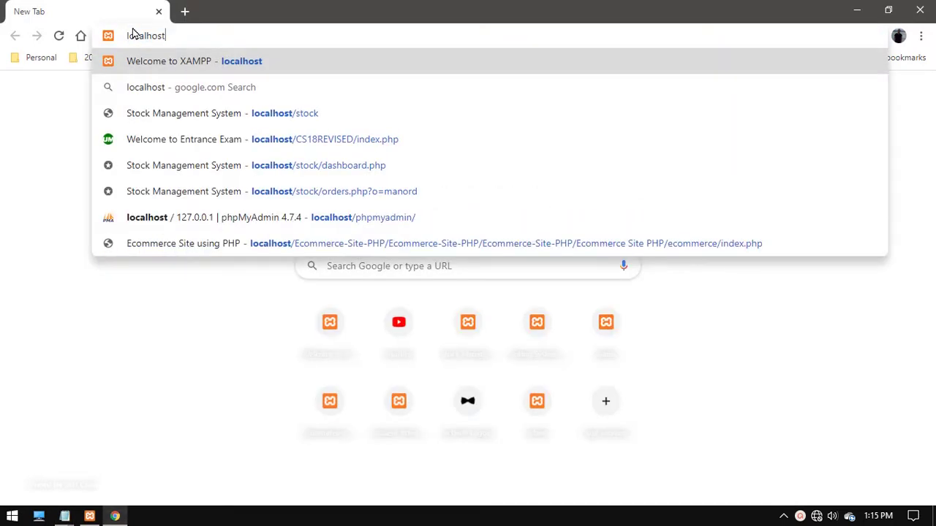
pyautogui.press('Return')
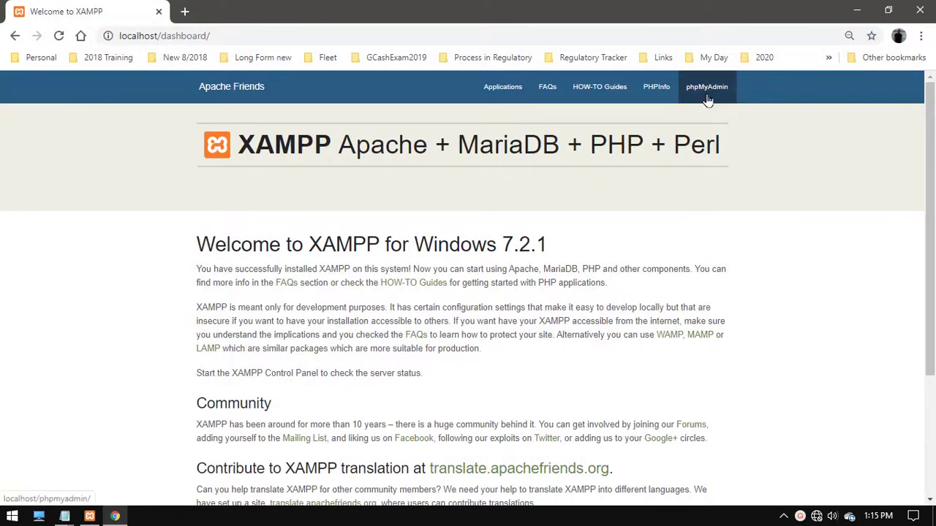
# Open phpMyAdmin, reset the page zoom to 100%, and bring up the page for creating a new database
pyautogui.click(707, 100)
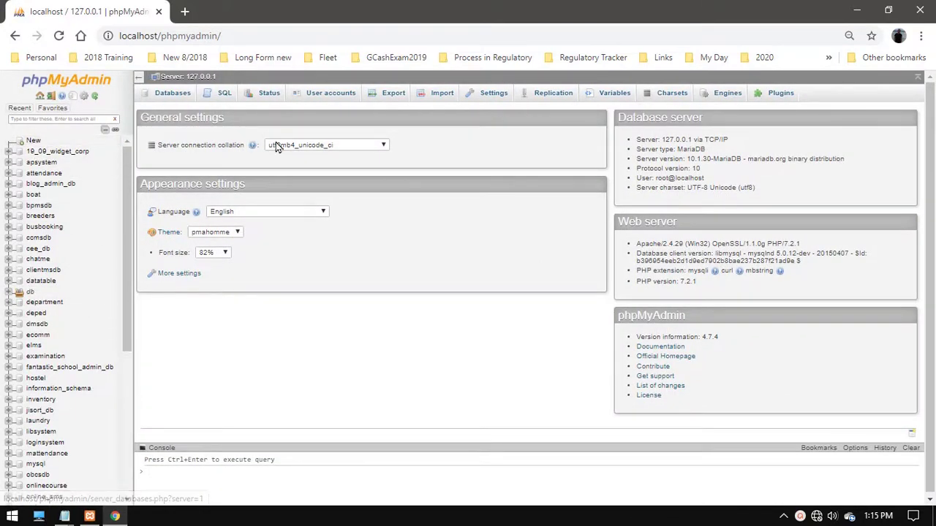
pyautogui.hotkey('ctrl', '0')
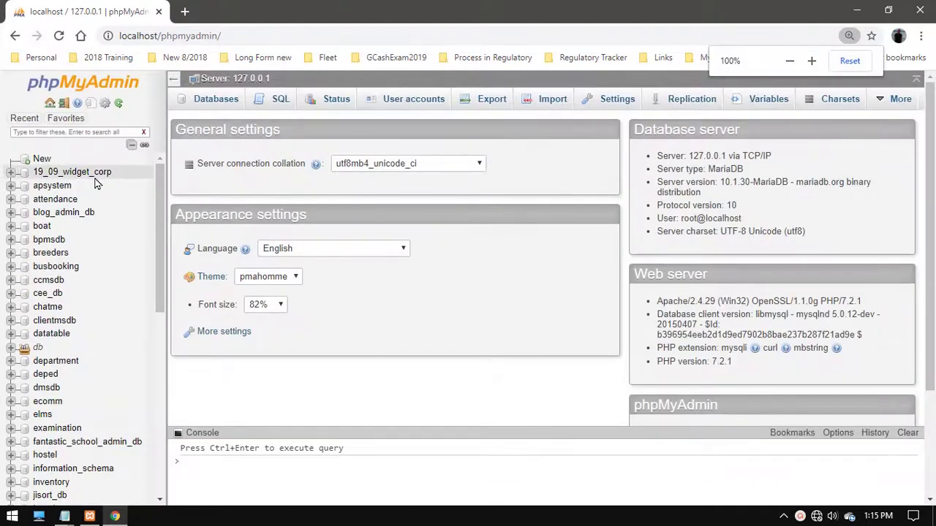
pyautogui.click(41, 160)
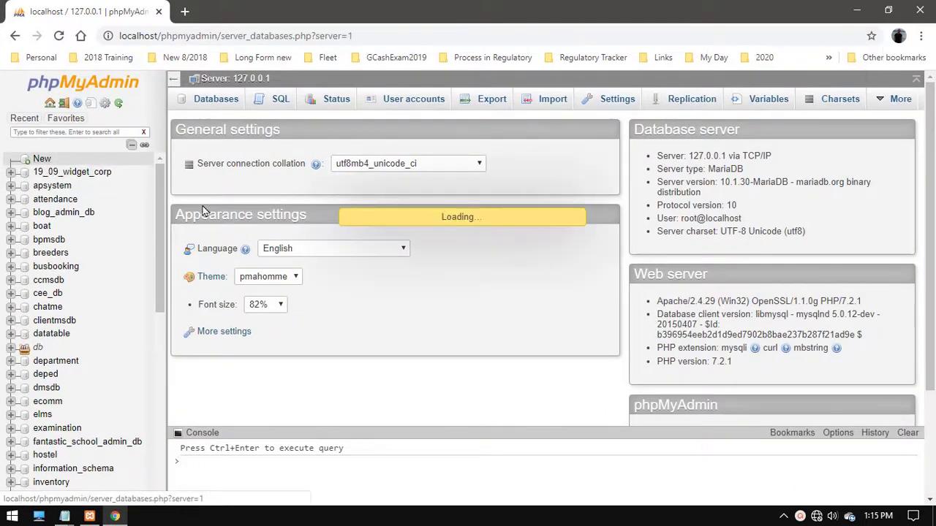
# Clear the open windows and review the setup instructions in the "01 READ ME FIRST !!!!" Notepad file
pyautogui.click(856, 10)
pyautogui.click(709, 79)
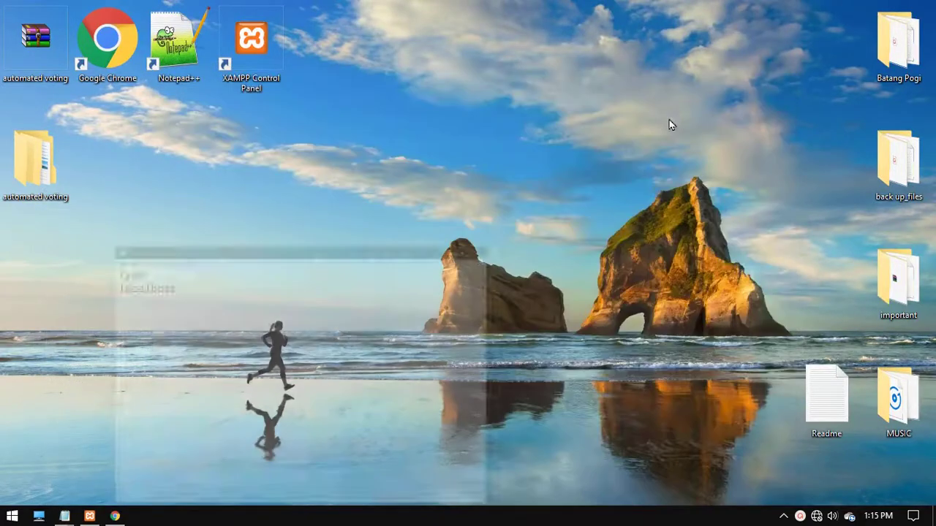
pyautogui.moveTo(65, 515)
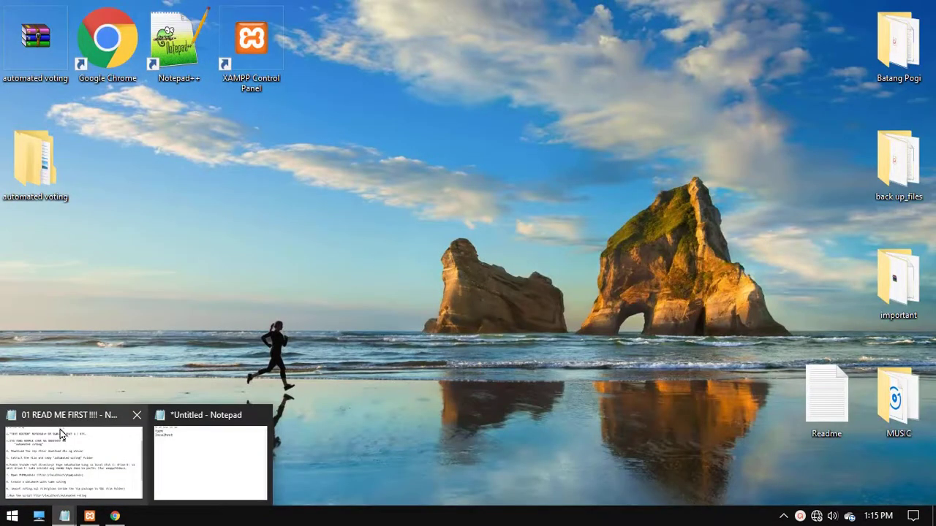
pyautogui.click(62, 444)
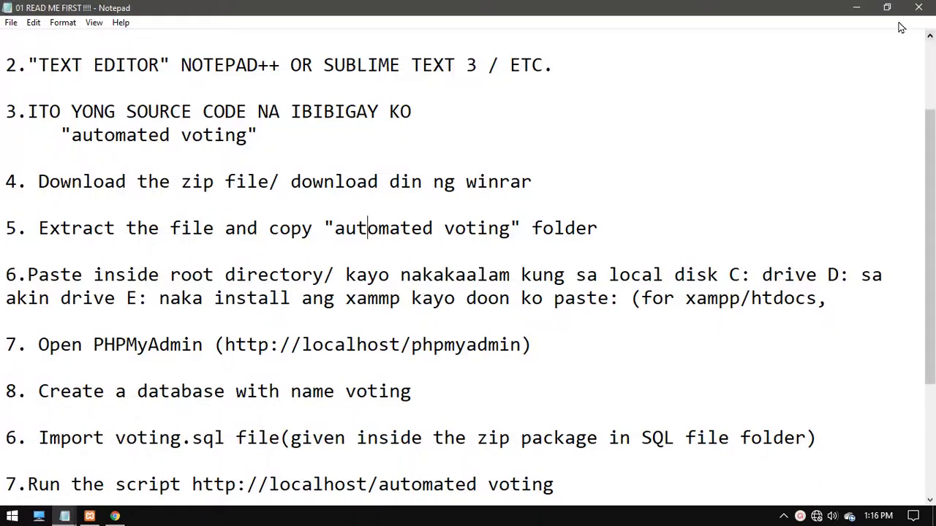
pyautogui.click(857, 7)
# Copy the name of the "voting" SQL file from the database folder inside the extracted automated voting folder, leaving the file name as is
pyautogui.doubleClick(56, 177)
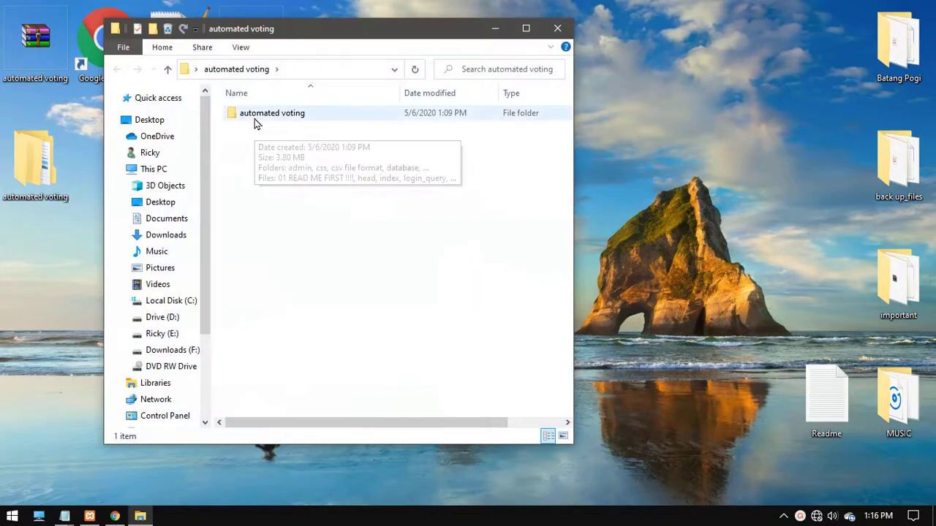
pyautogui.rightClick(257, 111)
pyautogui.click(284, 115)
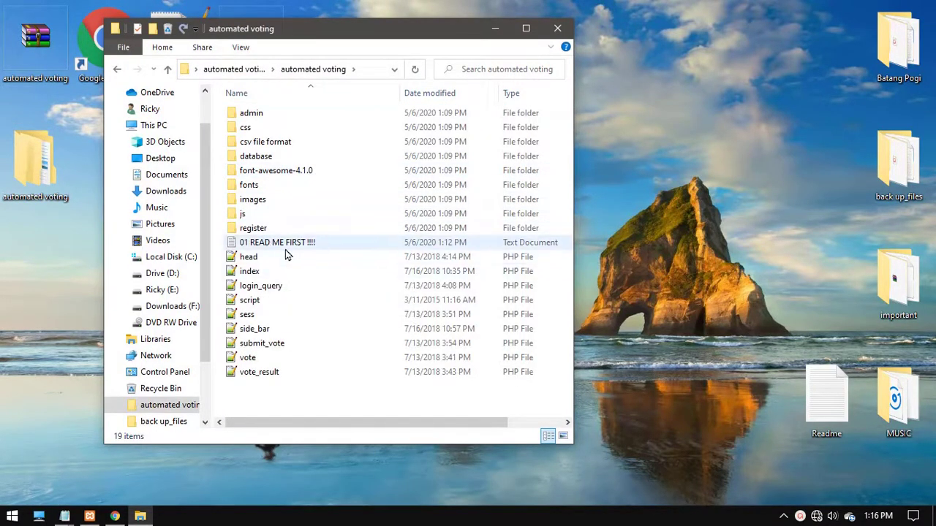
pyautogui.doubleClick(256, 156)
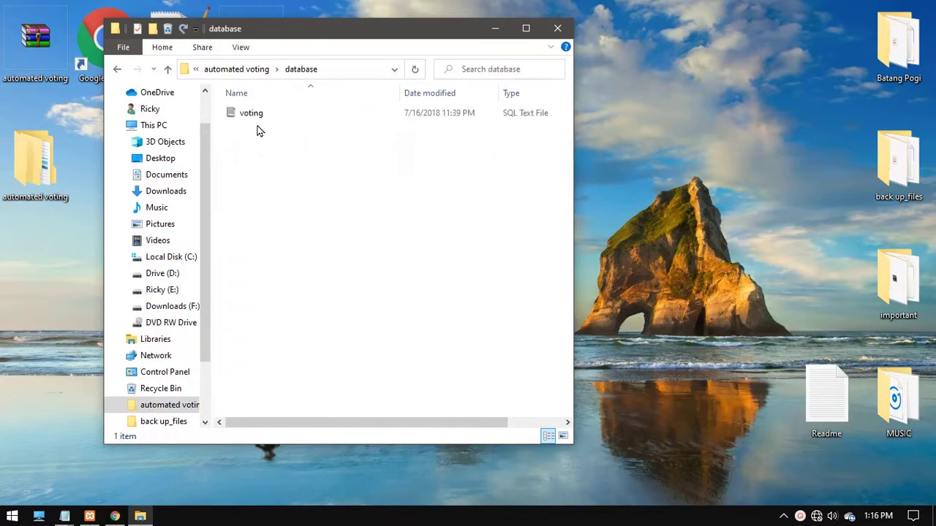
pyautogui.rightClick(251, 116)
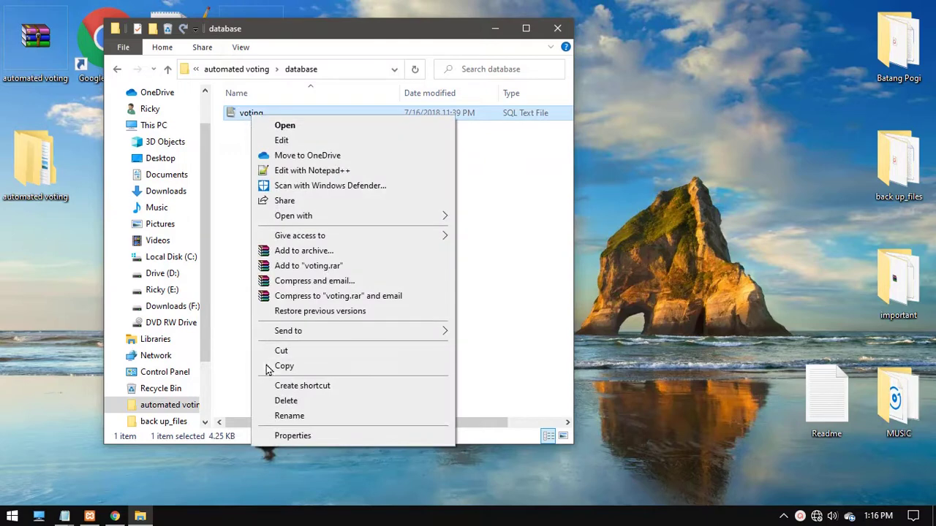
pyautogui.click(289, 416)
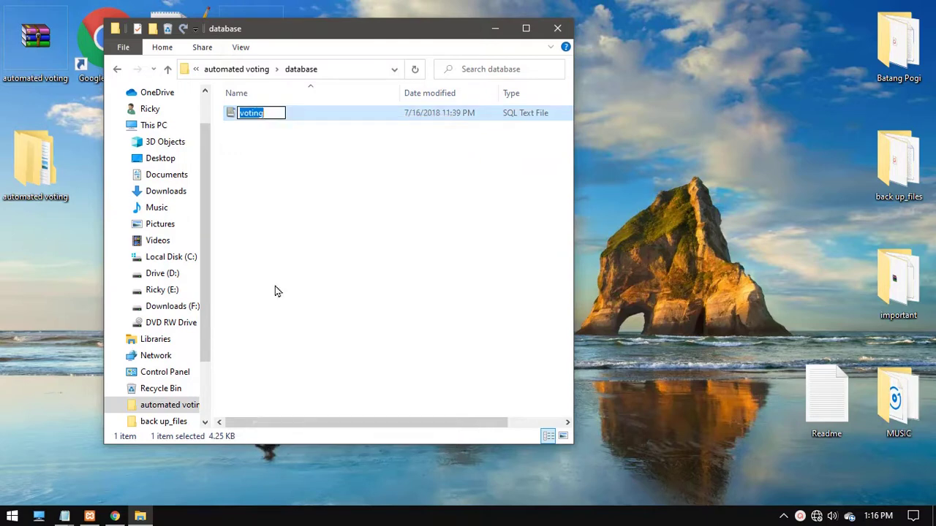
pyautogui.rightClick(251, 117)
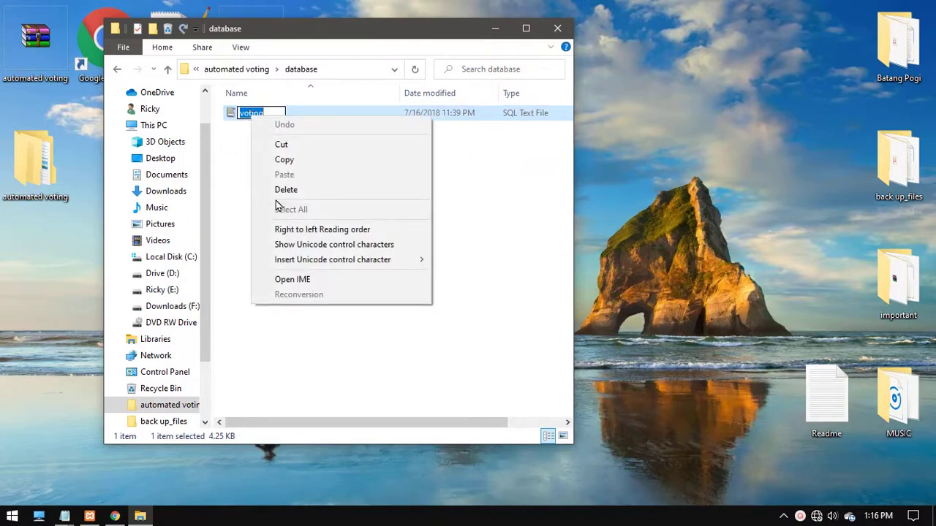
pyautogui.click(277, 167)
pyautogui.press('Return')
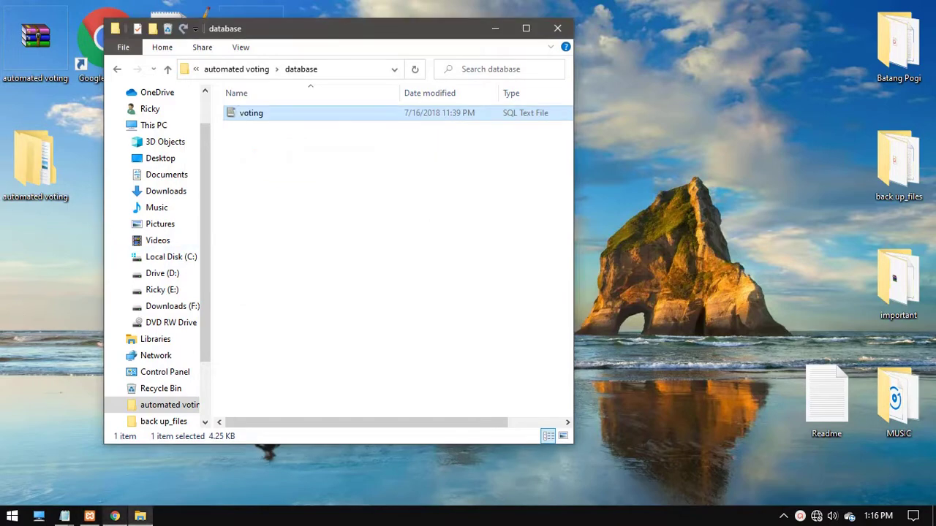
# In Chrome's phpMyAdmin page, create a database with the copied name "voting" and open its import page
pyautogui.click(114, 517)
pyautogui.click(241, 196)
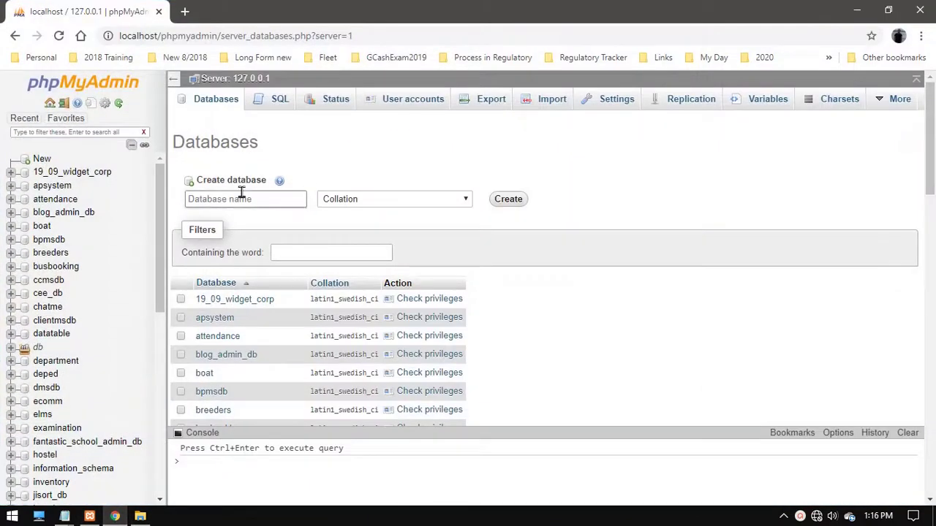
pyautogui.rightClick(241, 193)
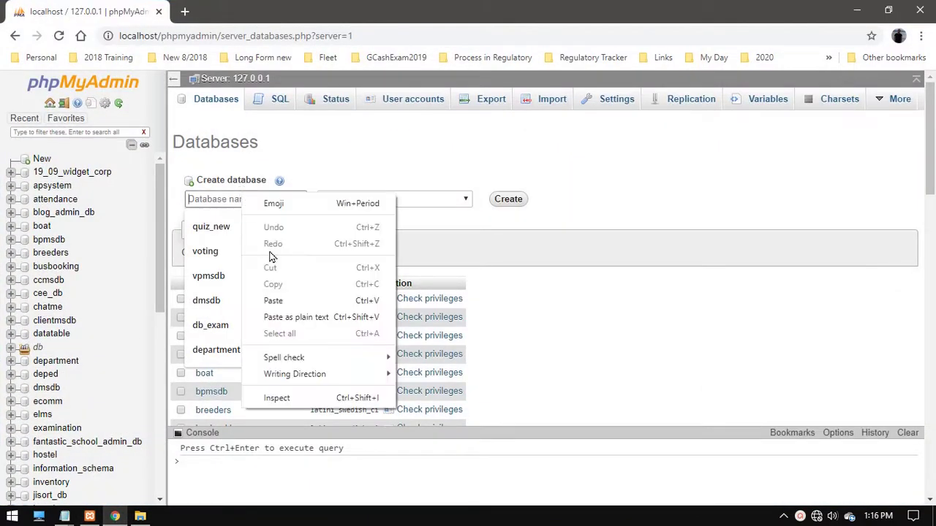
pyautogui.click(272, 299)
pyautogui.click(495, 200)
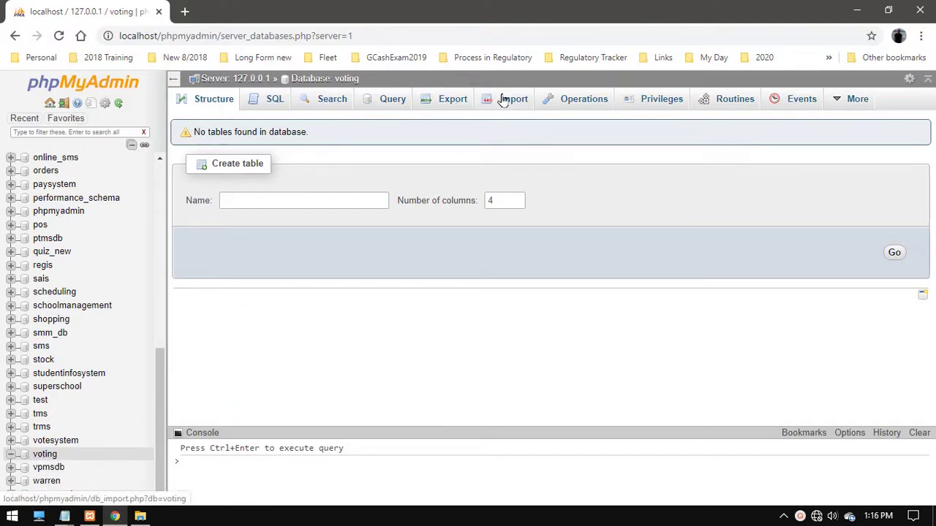
pyautogui.click(506, 108)
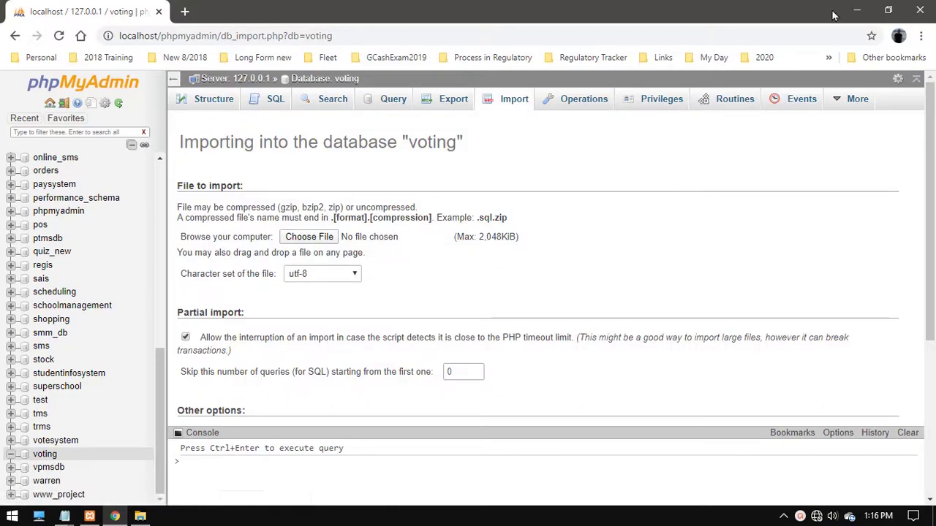
# Check the voting.sql import instruction in the "01 READ ME FIRST !!!!" Notepad file
pyautogui.click(857, 10)
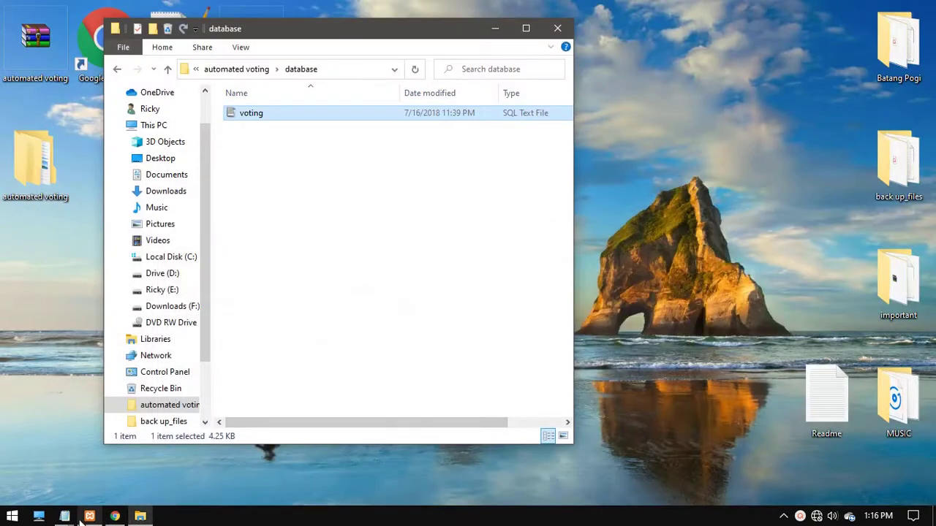
pyautogui.moveTo(65, 517)
pyautogui.click(51, 450)
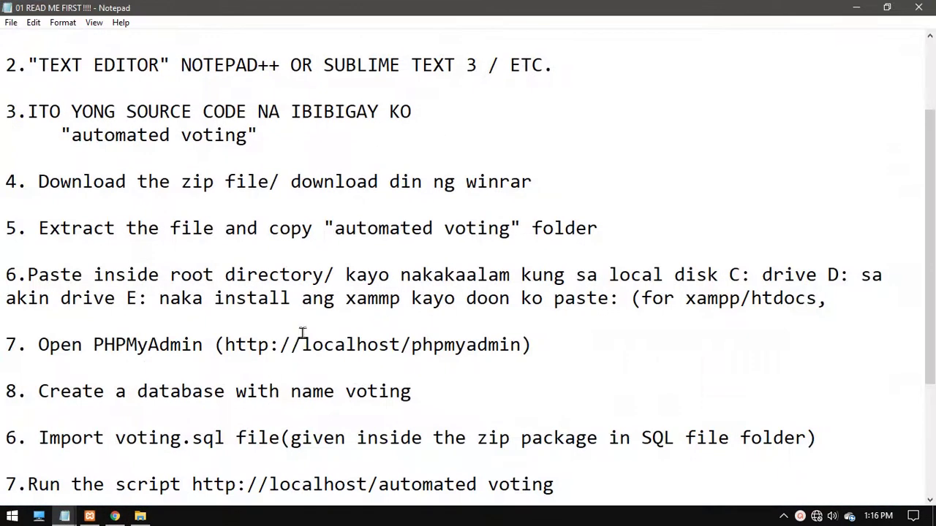
pyautogui.click(367, 229)
pyautogui.moveTo(117, 441); pyautogui.dragTo(208, 437)
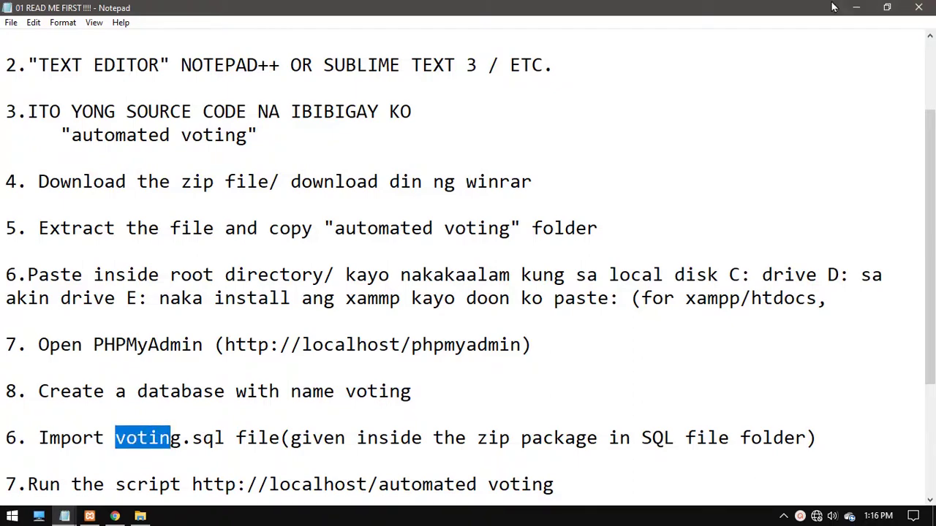
pyautogui.click(856, 8)
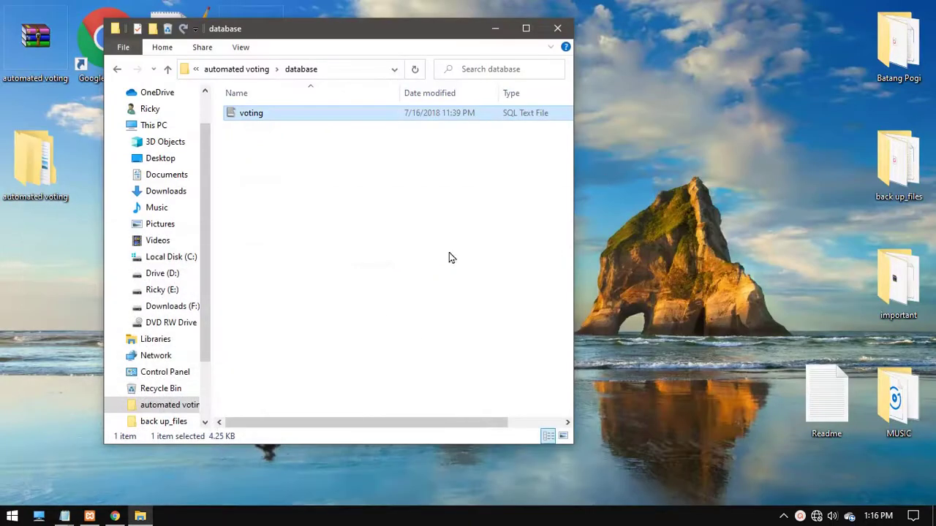
# In Chrome's phpMyAdmin import page, choose voting.sql from the database folder inside the desktop's nested automated voting folders as the file to import
pyautogui.click(115, 516)
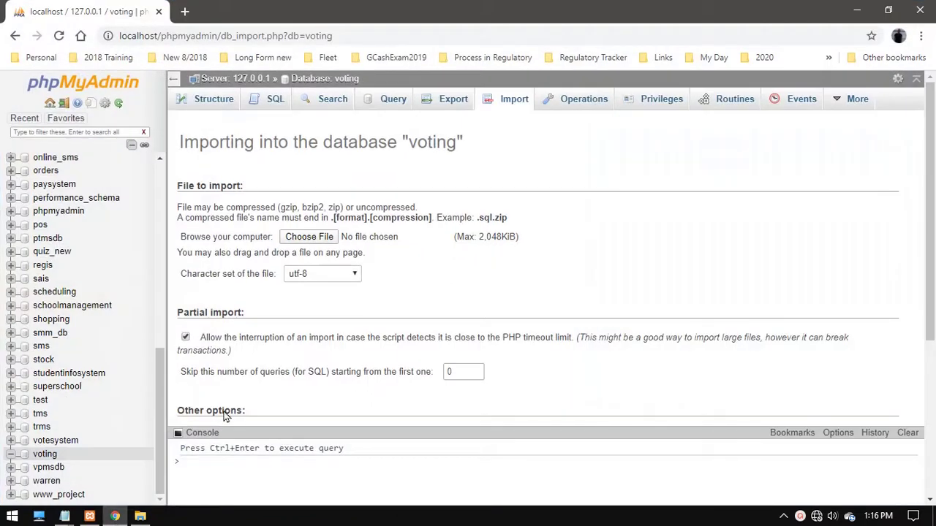
pyautogui.click(322, 242)
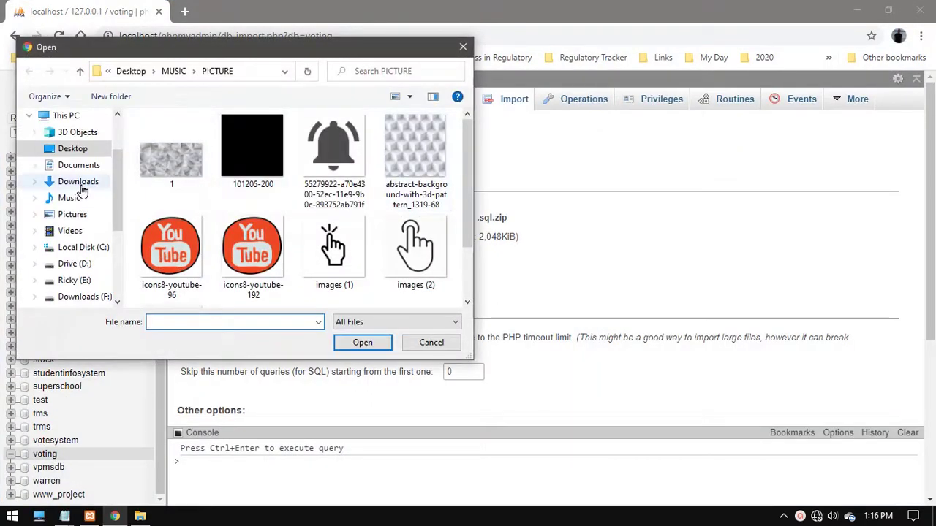
pyautogui.click(73, 148)
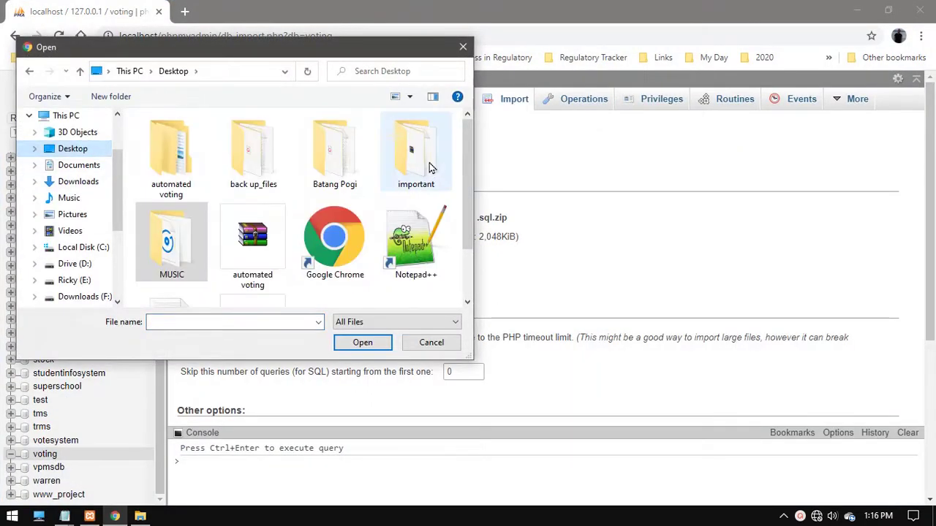
pyautogui.doubleClick(192, 162)
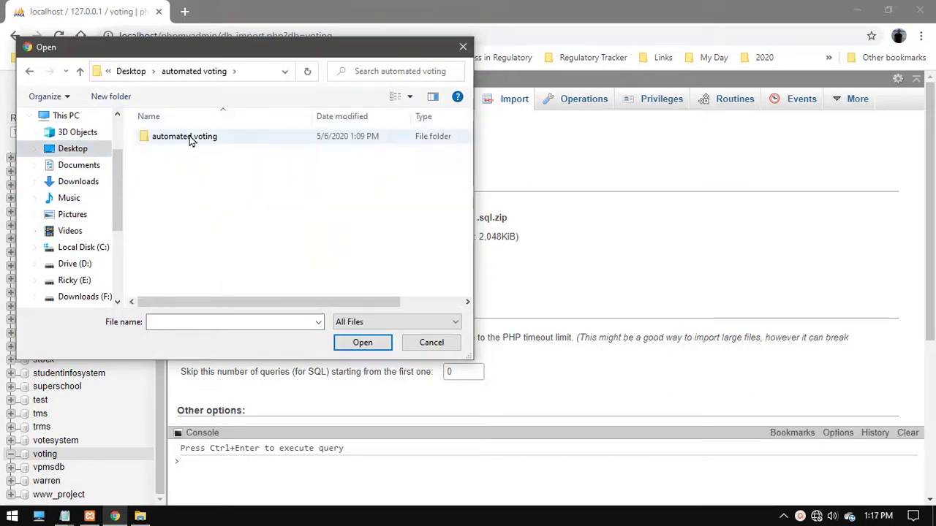
pyautogui.doubleClick(192, 138)
pyautogui.doubleClick(179, 180)
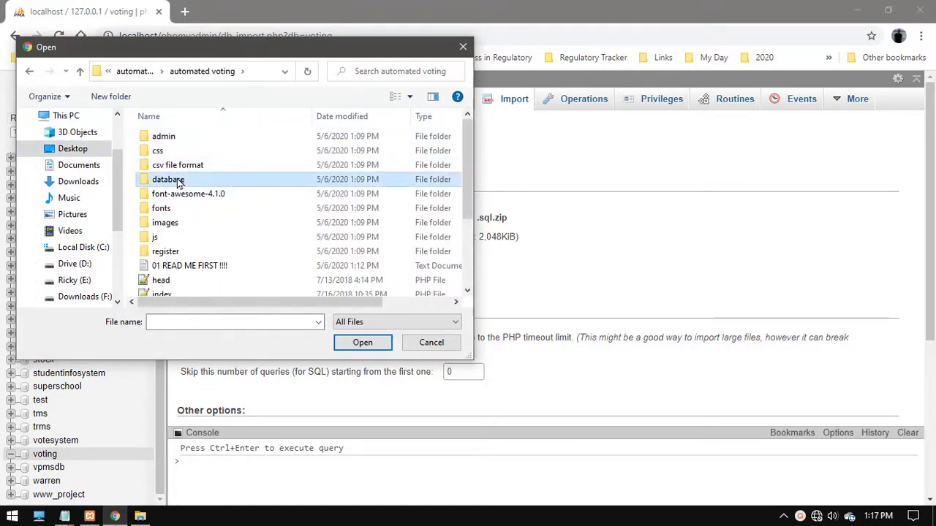
pyautogui.click(167, 139)
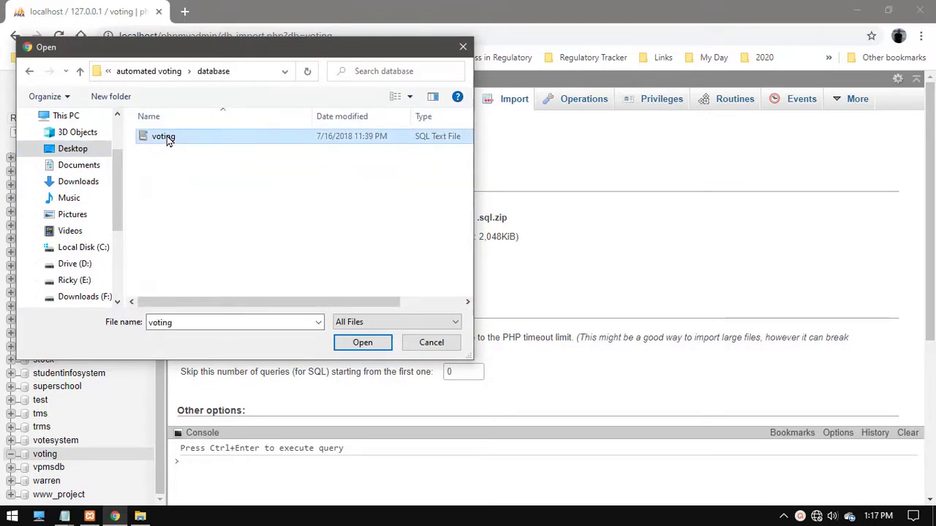
pyautogui.click(360, 344)
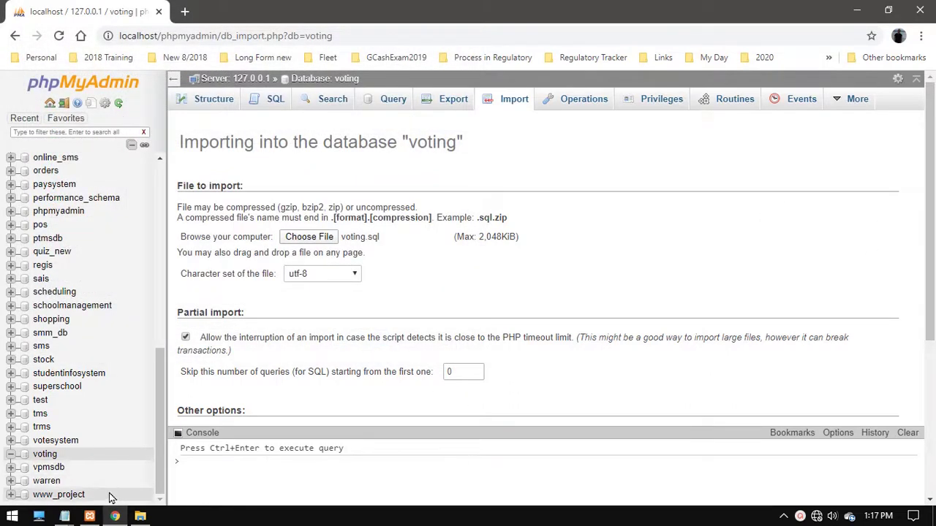
# Switch to the untitled Notepad note and add the line "import" below "localhost"
pyautogui.click(64, 516)
pyautogui.click(113, 492)
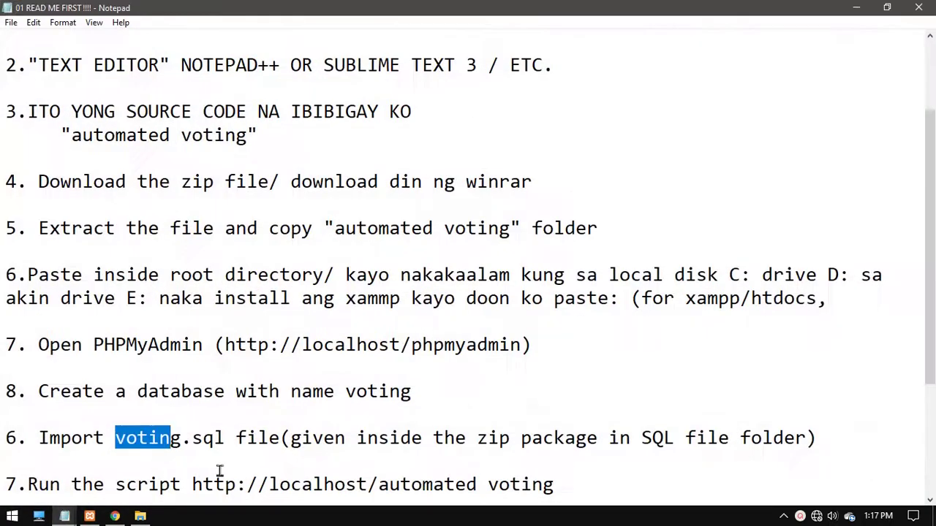
pyautogui.click(65, 516)
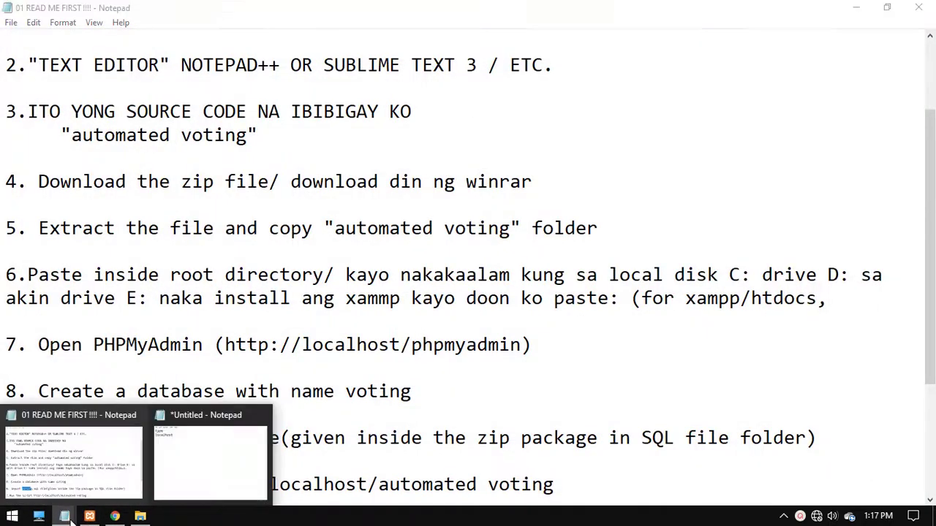
pyautogui.click(168, 484)
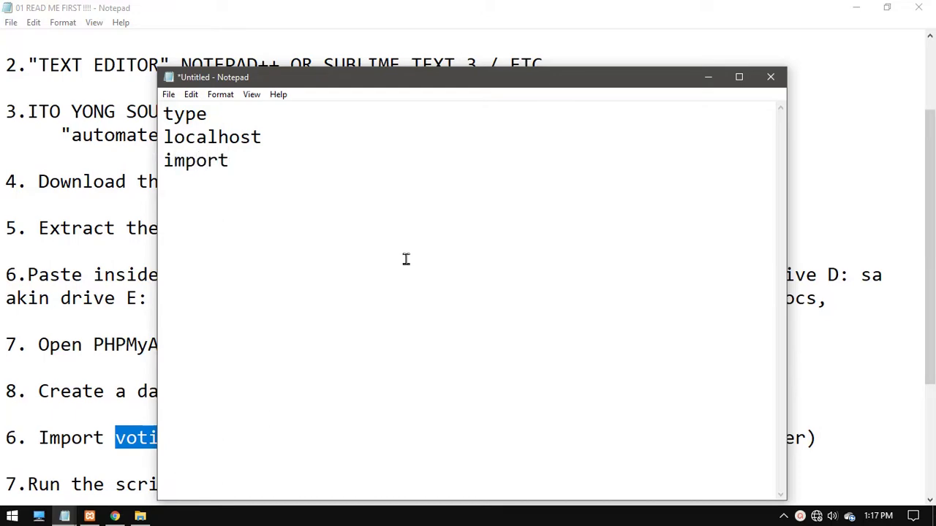
pyautogui.click(708, 77)
# Return to phpMyAdmin in Chrome and run the import of voting.sql into the voting database with the default SQL format options
pyautogui.click(856, 7)
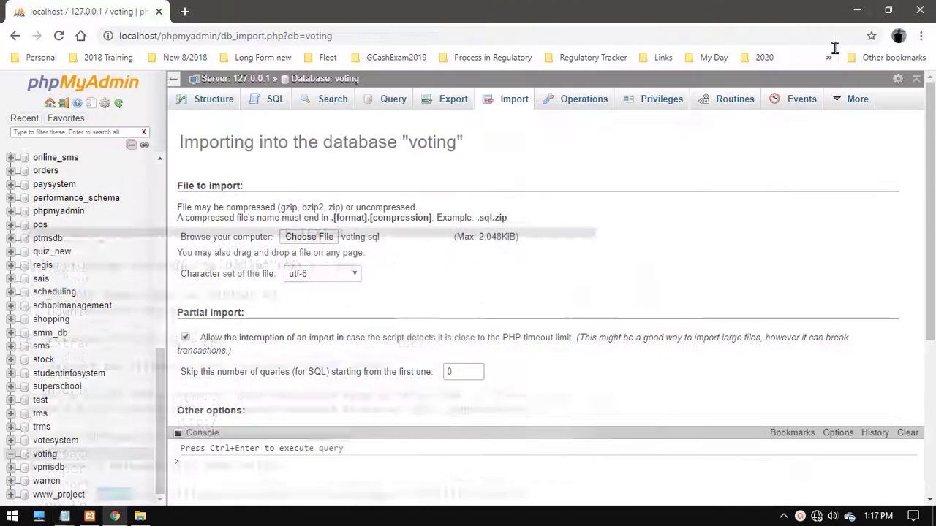
pyautogui.moveTo(929, 248); pyautogui.dragTo(932, 406)
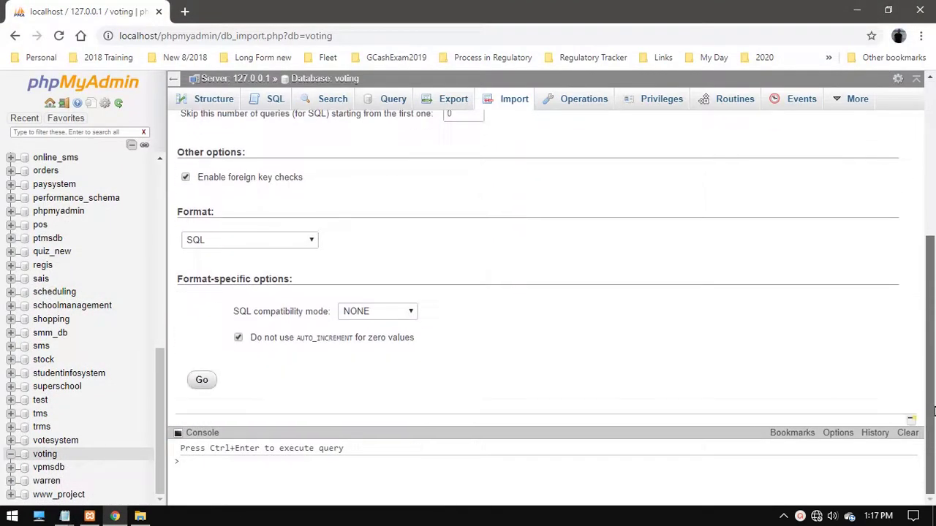
pyautogui.click(201, 381)
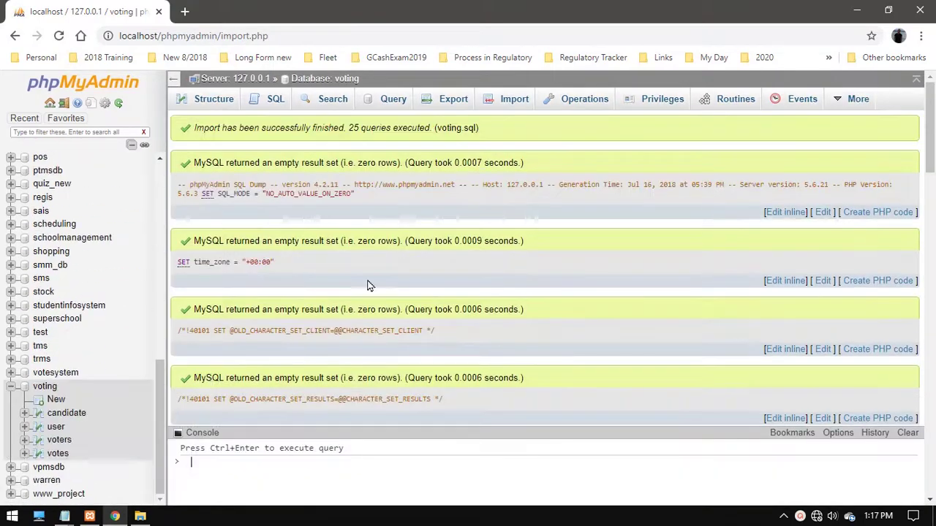
# Browse the records of the candidate, voters and user tables in the voting database
pyautogui.moveTo(159, 402); pyautogui.dragTo(167, 443)
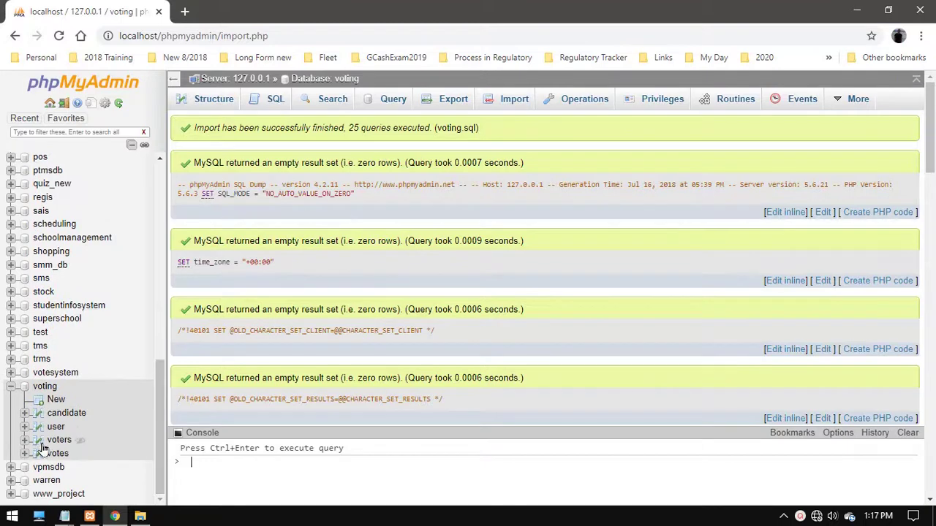
pyautogui.click(57, 427)
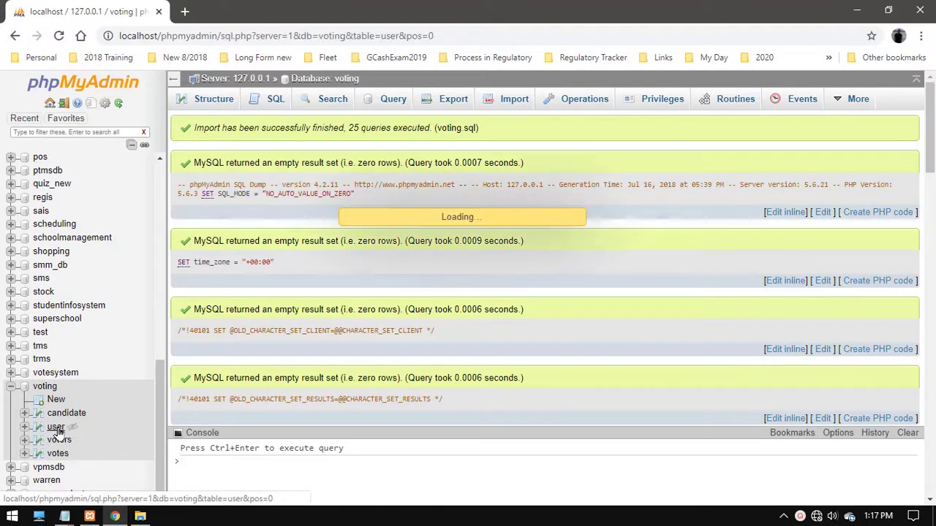
pyautogui.click(58, 414)
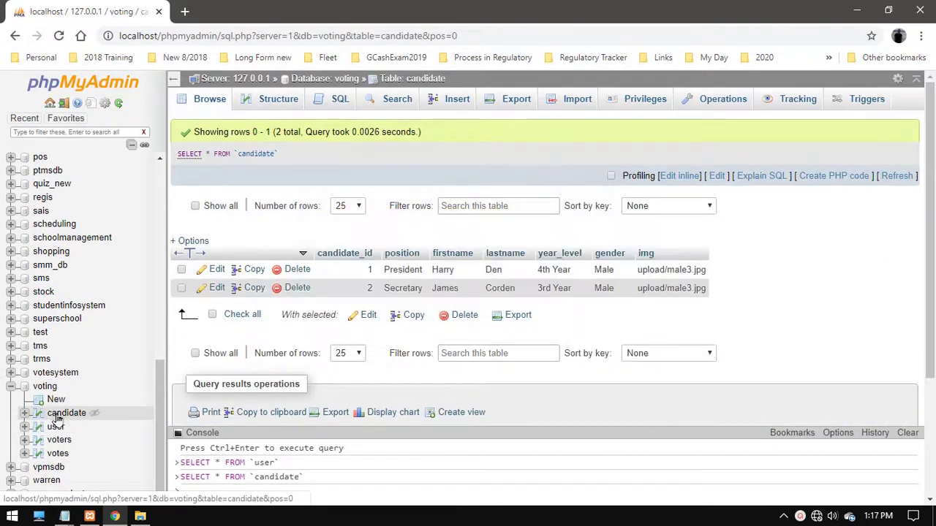
pyautogui.click(57, 440)
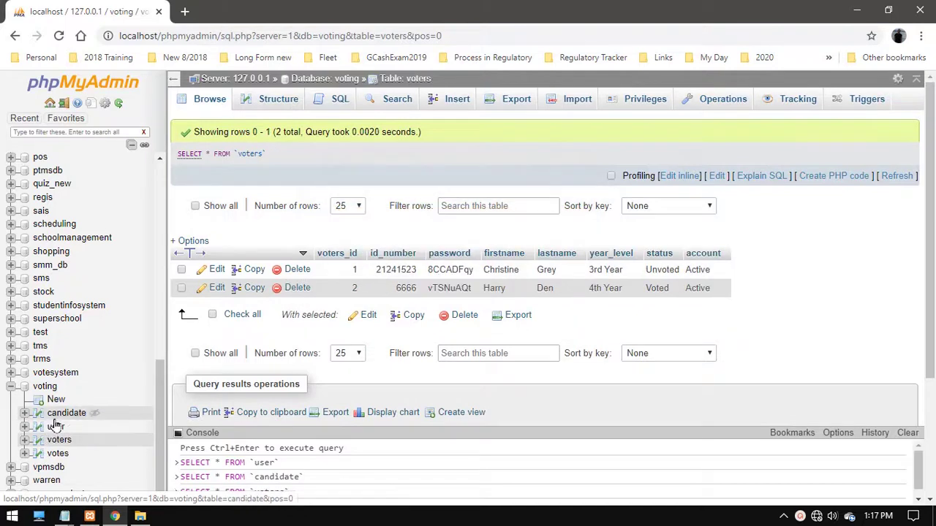
pyautogui.click(55, 428)
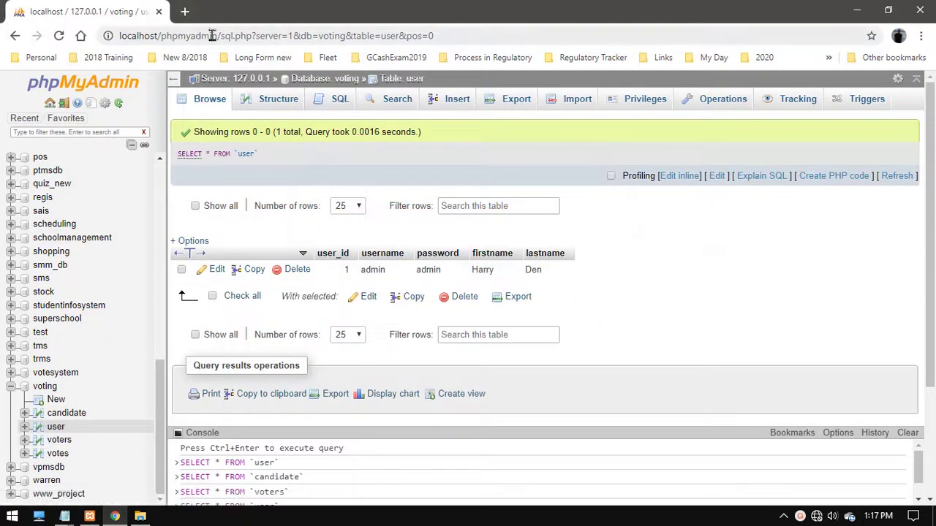
# Clear the Chrome and database folder windows and copy the automated voting folder from the desktop
pyautogui.click(857, 10)
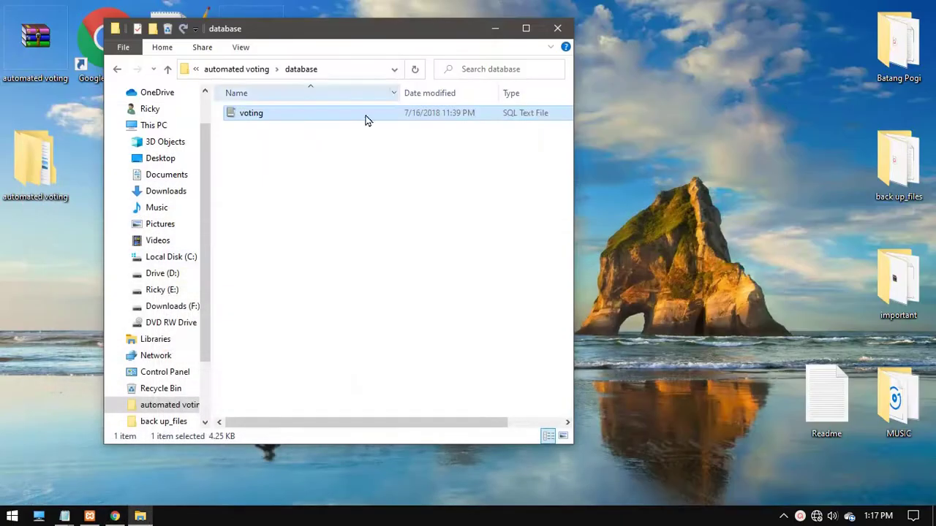
pyautogui.click(559, 29)
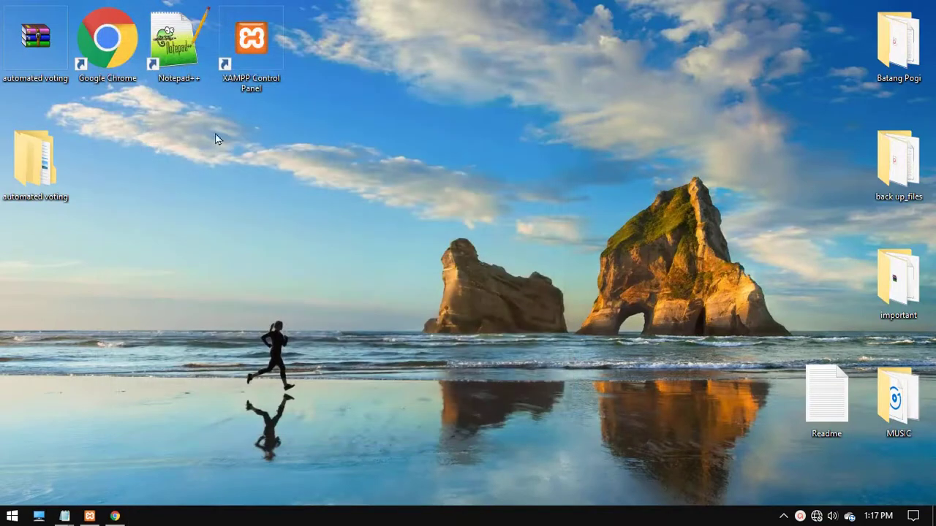
pyautogui.rightClick(46, 159)
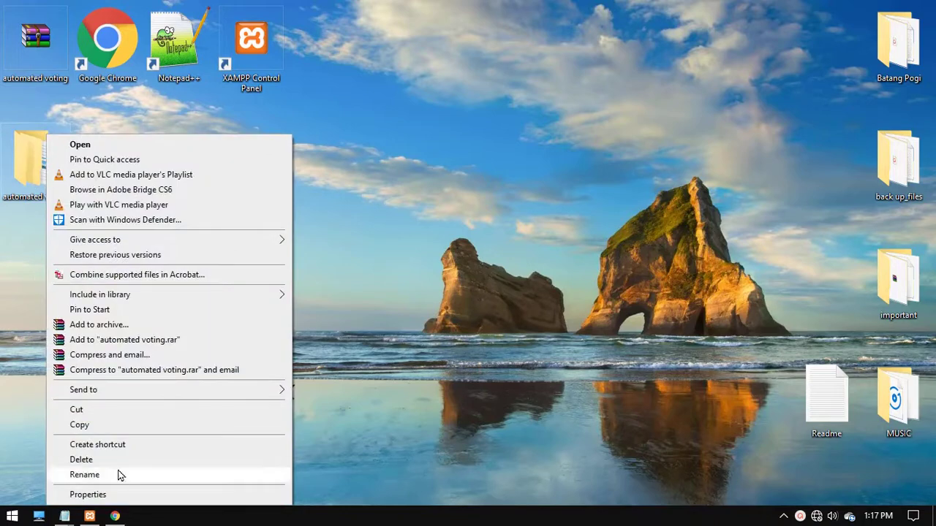
pyautogui.click(87, 427)
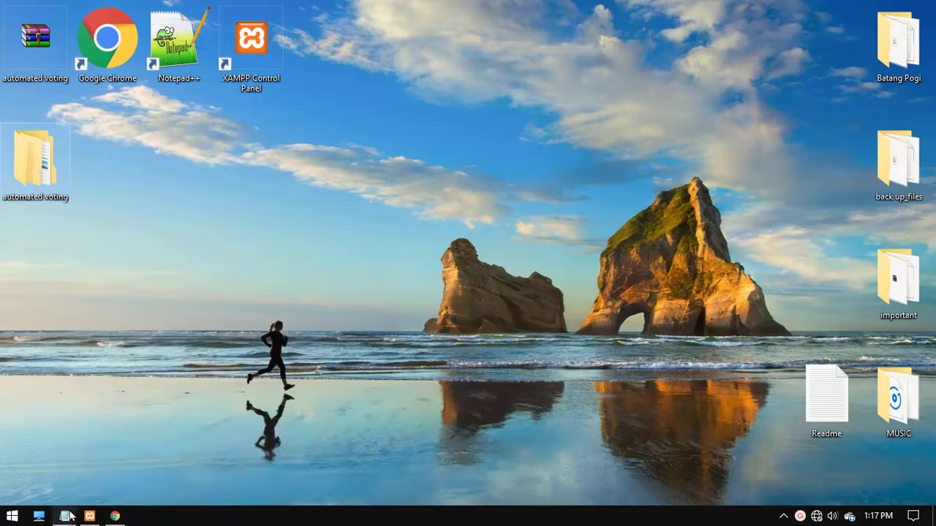
# Check the instruction on pasting into the root directory in the "01 READ ME FIRST !!!!" Notepad file
pyautogui.moveTo(67, 516)
pyautogui.click(92, 455)
pyautogui.click(205, 327)
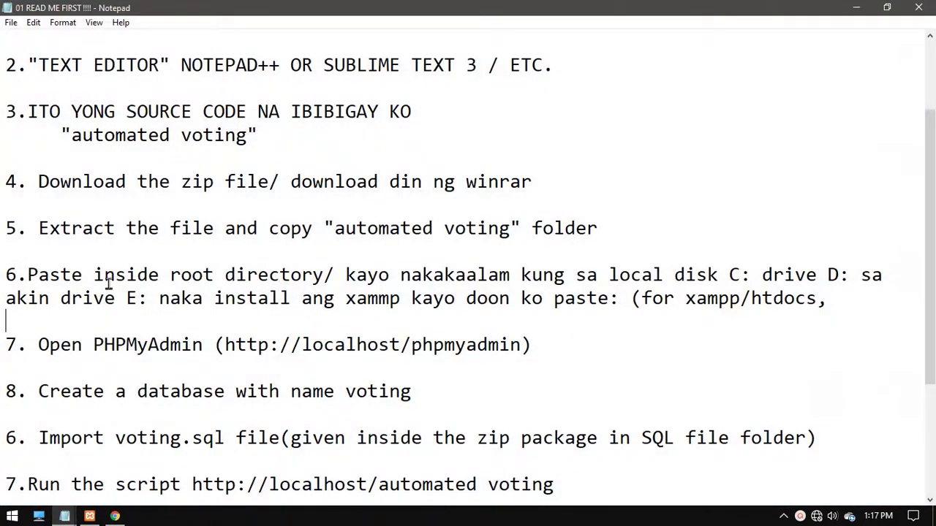
pyautogui.moveTo(27, 272); pyautogui.dragTo(620, 300)
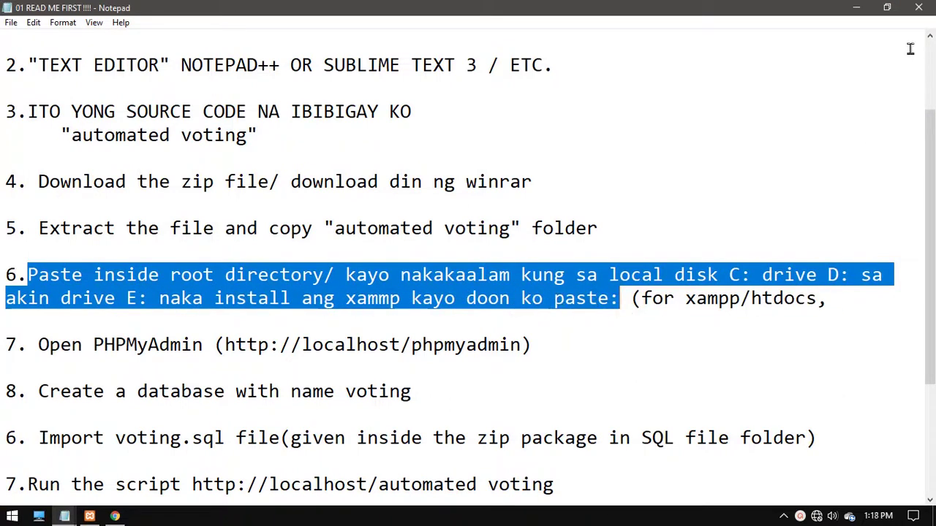
pyautogui.click(854, 9)
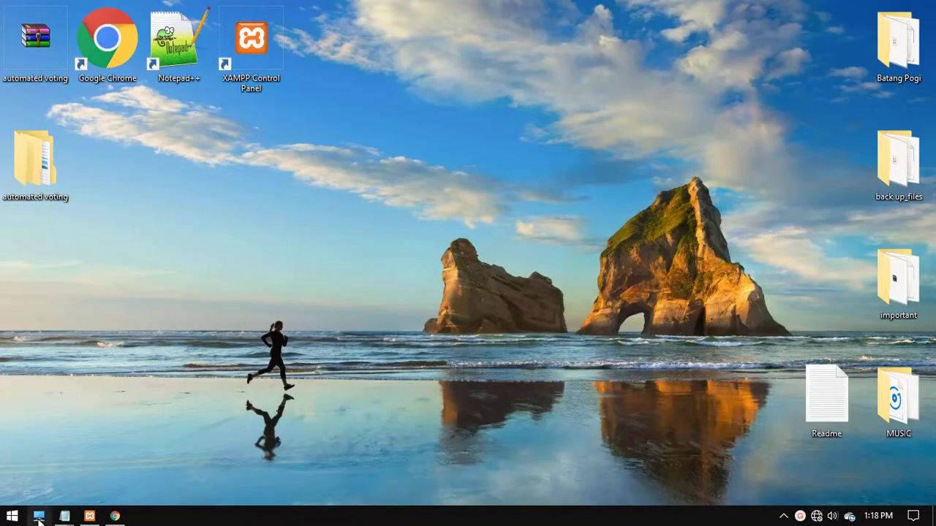
# Paste the copied automated voting folder into the htdocs folder of xammp on the E: drive using File Explorer
pyautogui.click(38, 517)
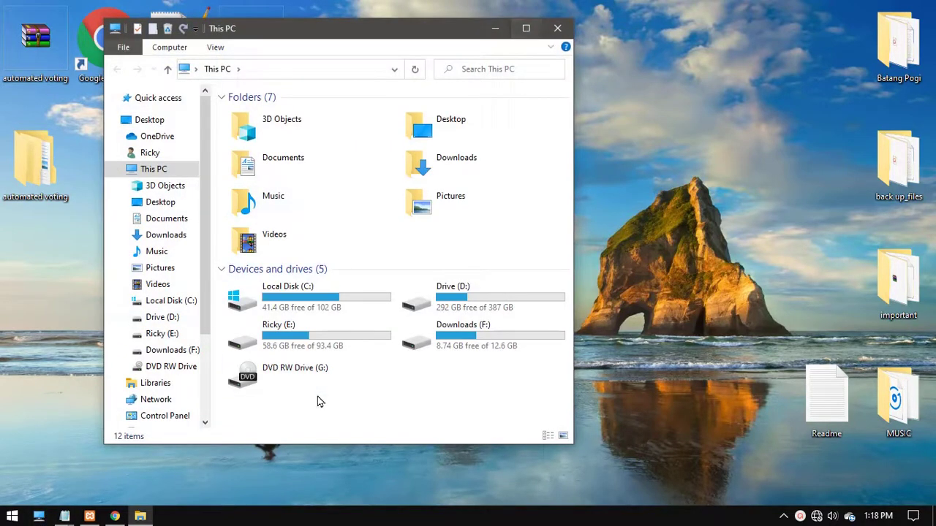
pyautogui.click(348, 344)
pyautogui.doubleClick(348, 344)
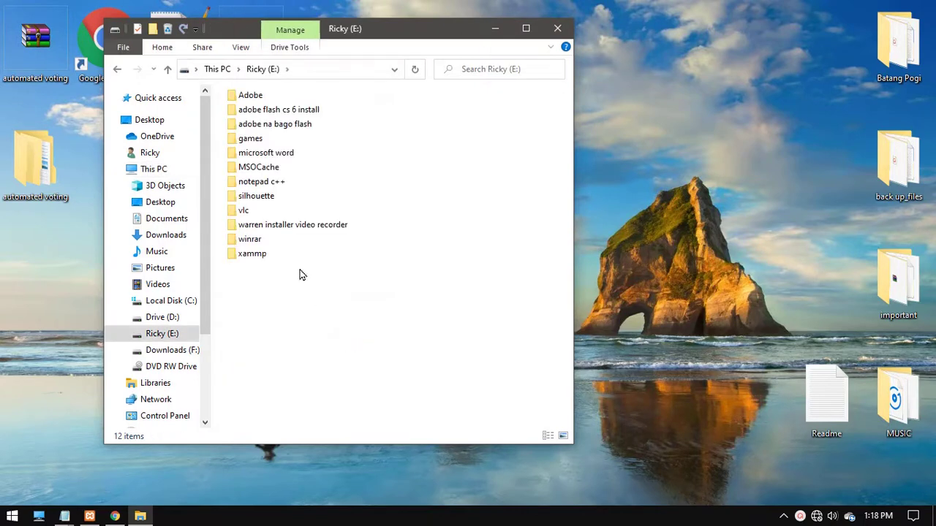
pyautogui.doubleClick(263, 256)
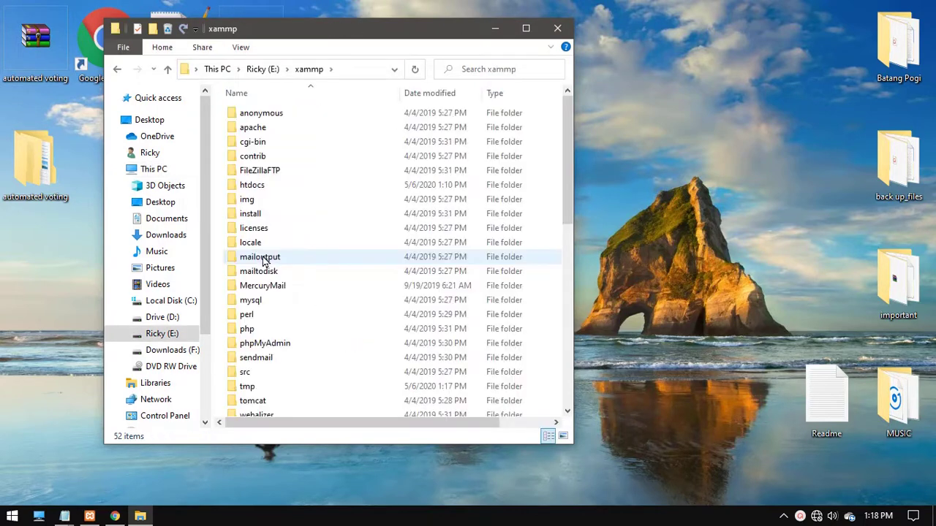
pyautogui.doubleClick(268, 186)
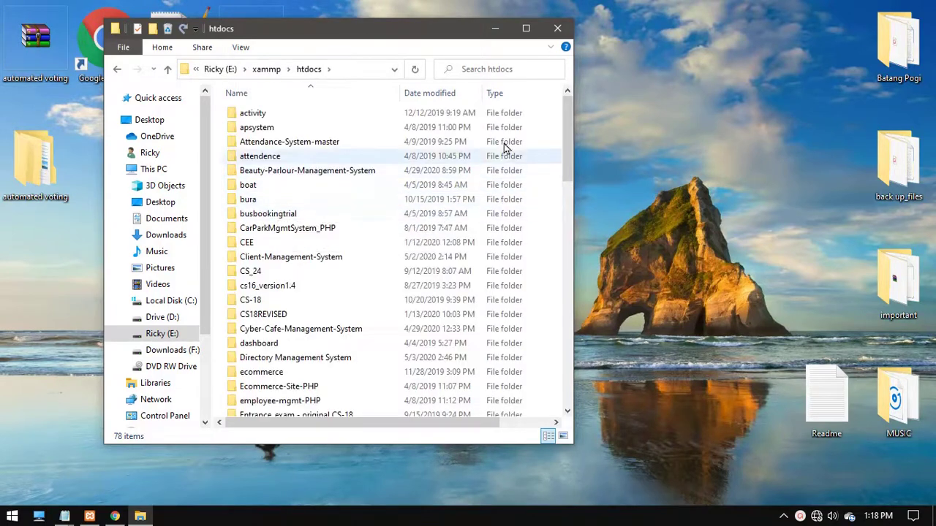
pyautogui.click(526, 28)
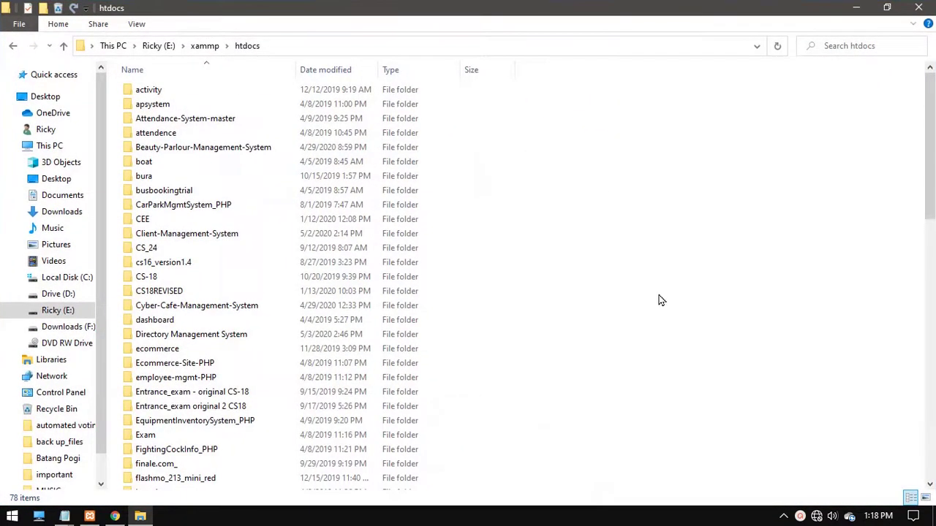
pyautogui.rightClick(658, 300)
pyautogui.click(625, 279)
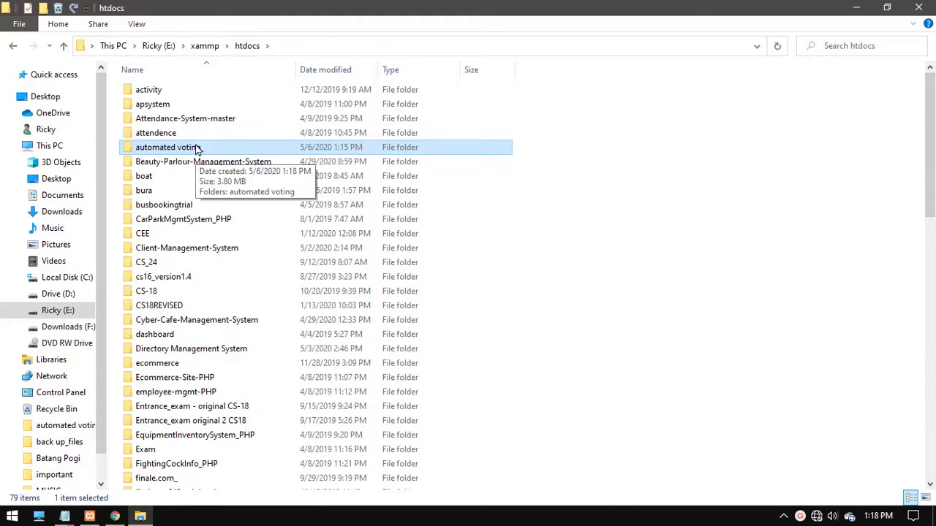
# Copy the name of the pasted "automated voting" folder in htdocs without changing it
pyautogui.rightClick(194, 148)
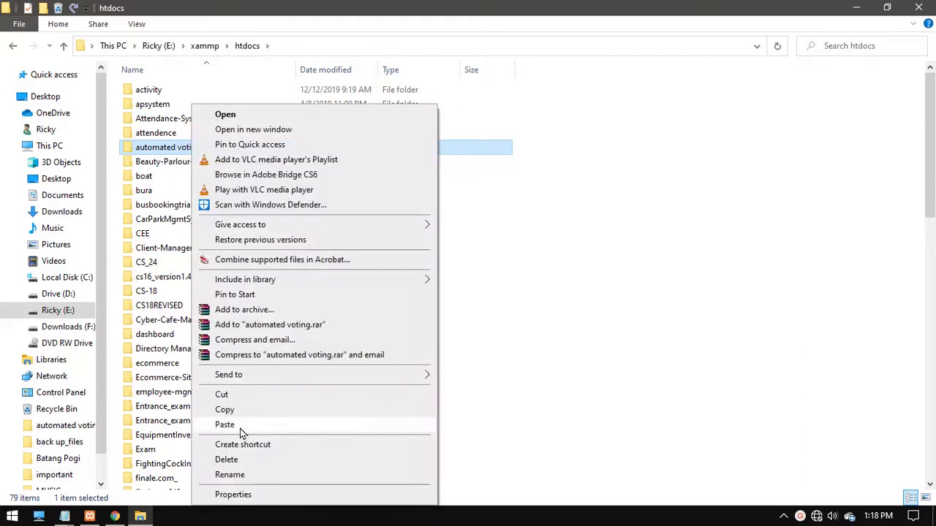
pyautogui.click(226, 476)
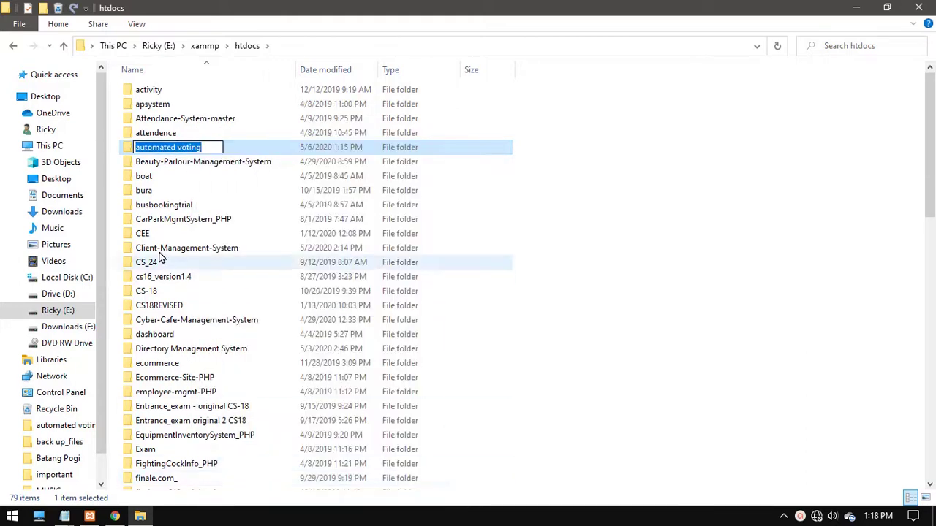
pyautogui.rightClick(173, 144)
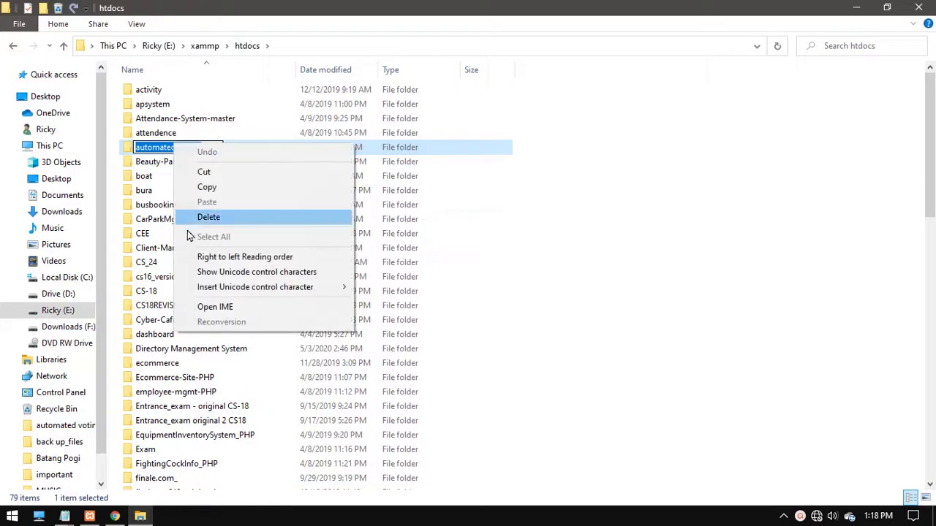
pyautogui.click(204, 189)
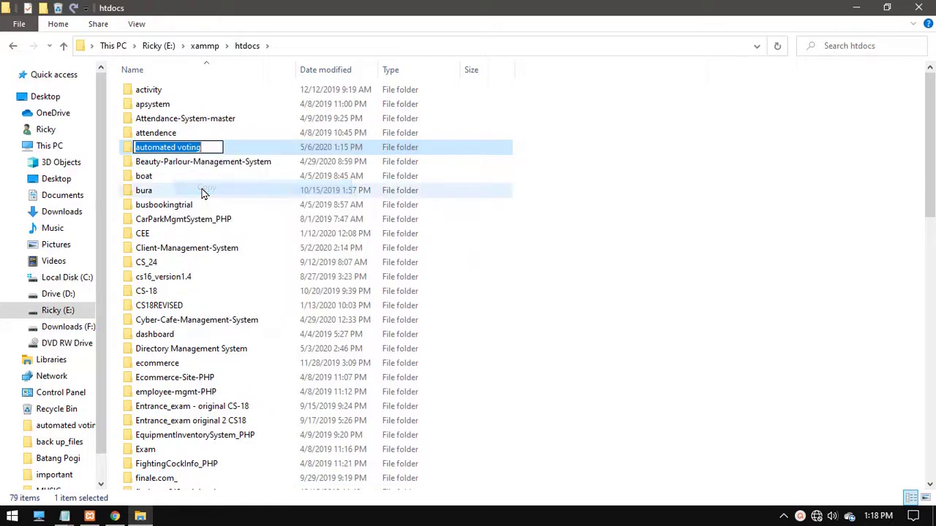
# Load localhost/automated voting in a new Chrome tab and enter its automated voting subfolder to reach the voter login page
pyautogui.click(856, 9)
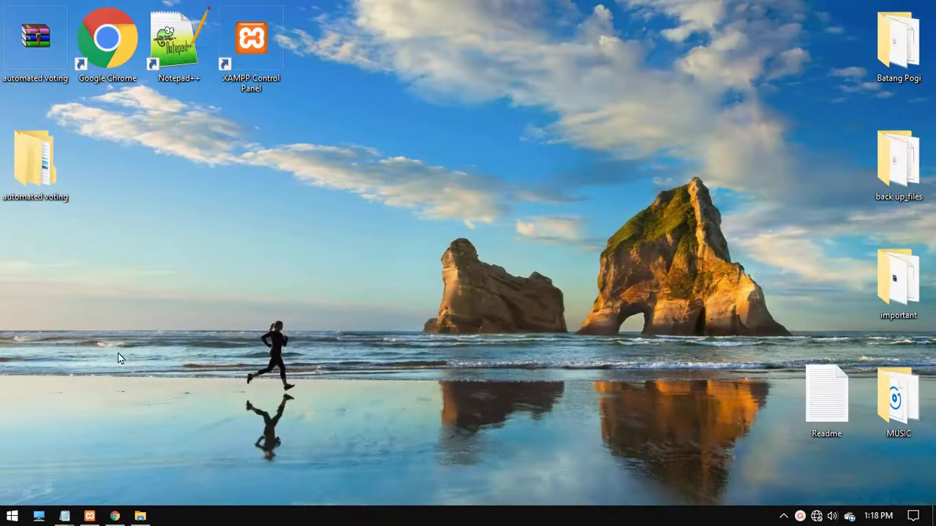
pyautogui.click(115, 516)
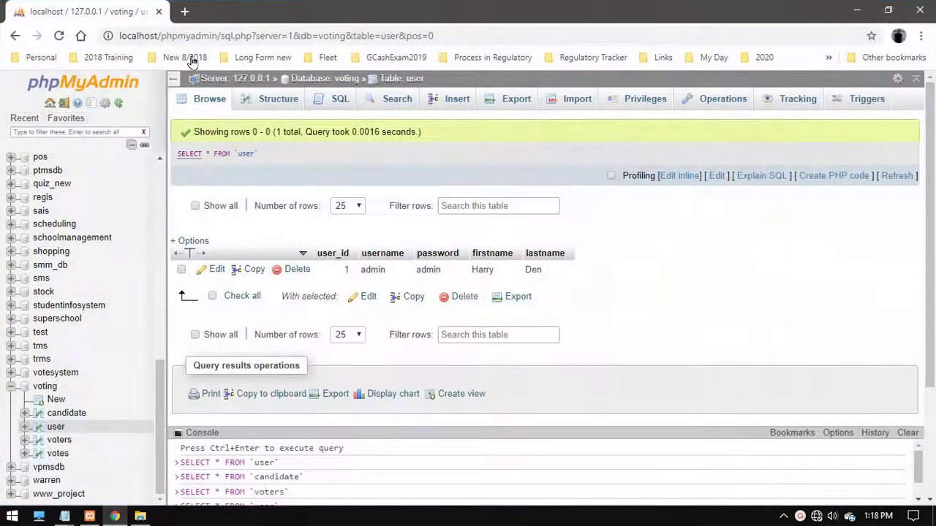
pyautogui.click(188, 12)
pyautogui.write('lo')
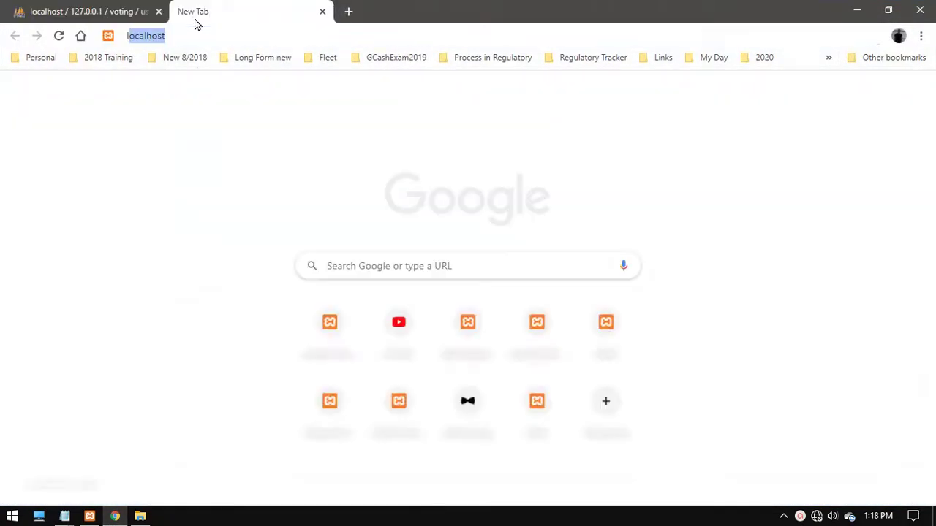
pyautogui.write('calhost/')
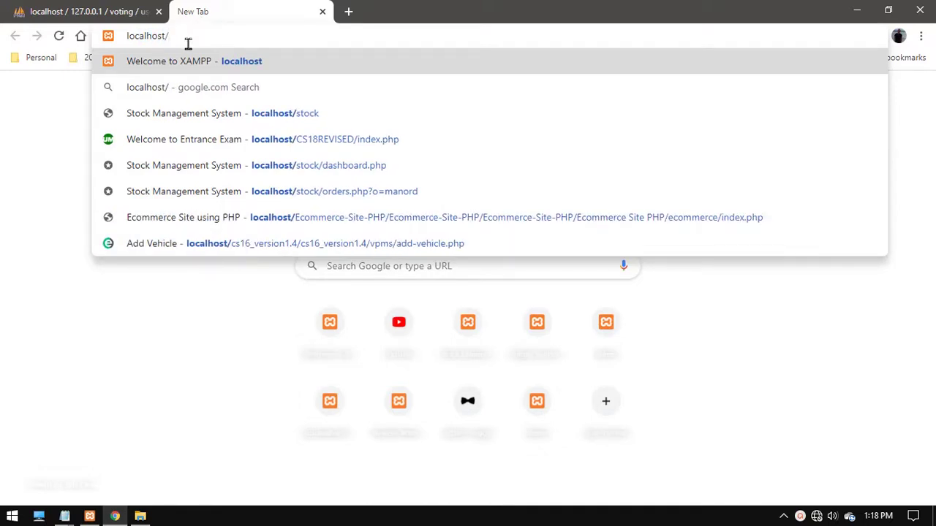
pyautogui.rightClick(192, 35)
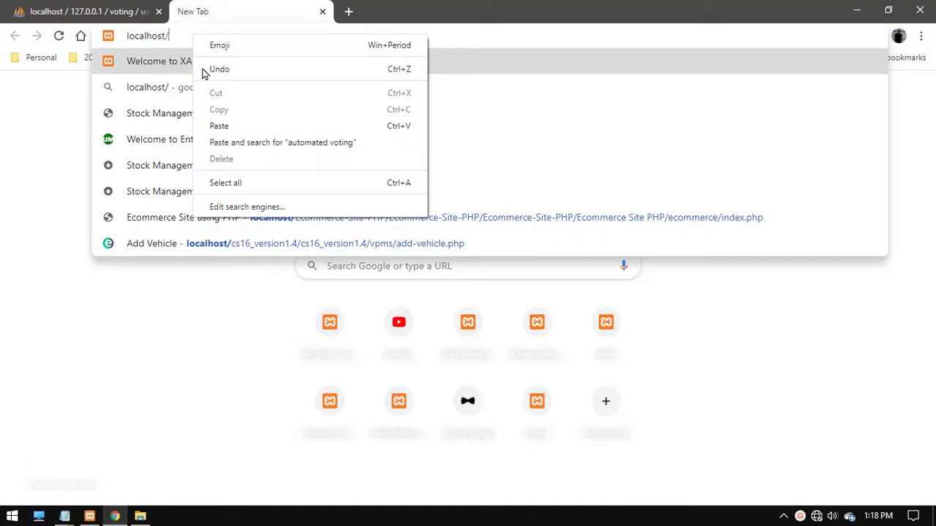
pyautogui.click(210, 128)
pyautogui.press('Return')
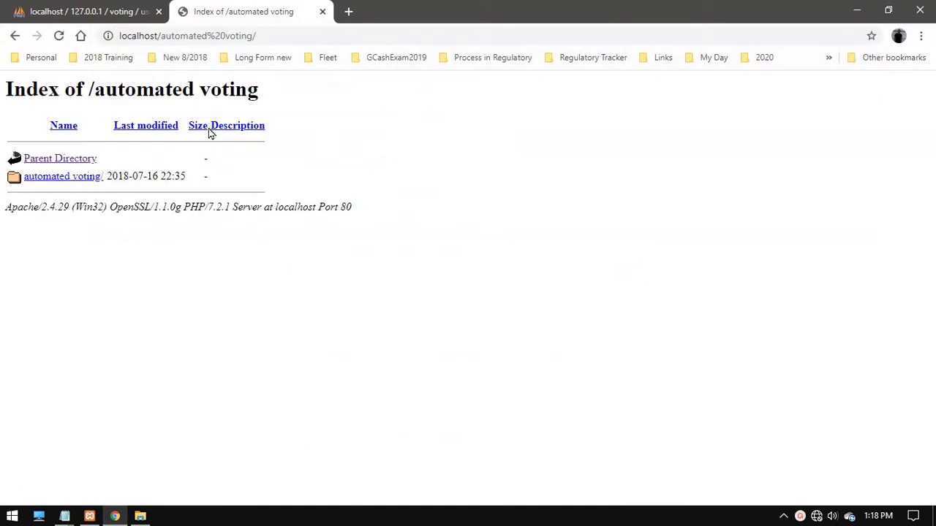
pyautogui.click(71, 178)
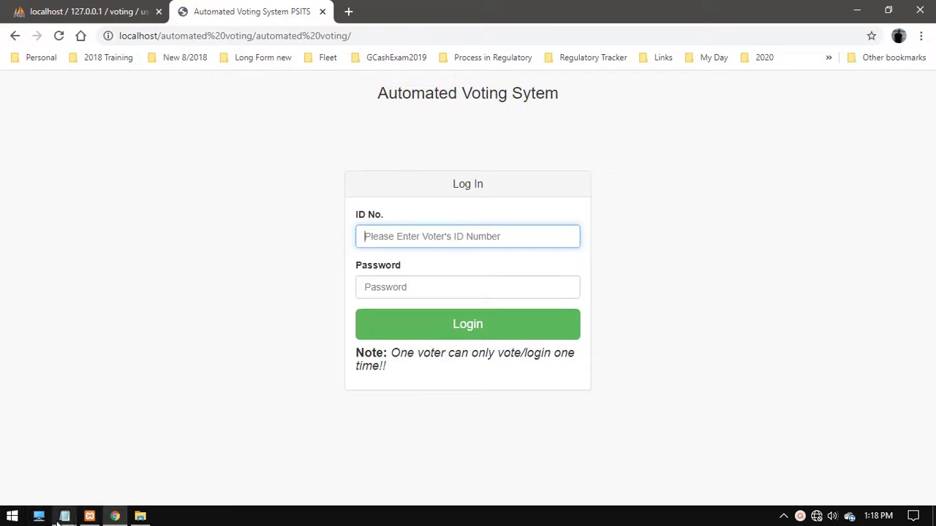
# Add the line "ibang paraan mag run" below "import" in the untitled Notepad note and minimize it
pyautogui.click(166, 439)
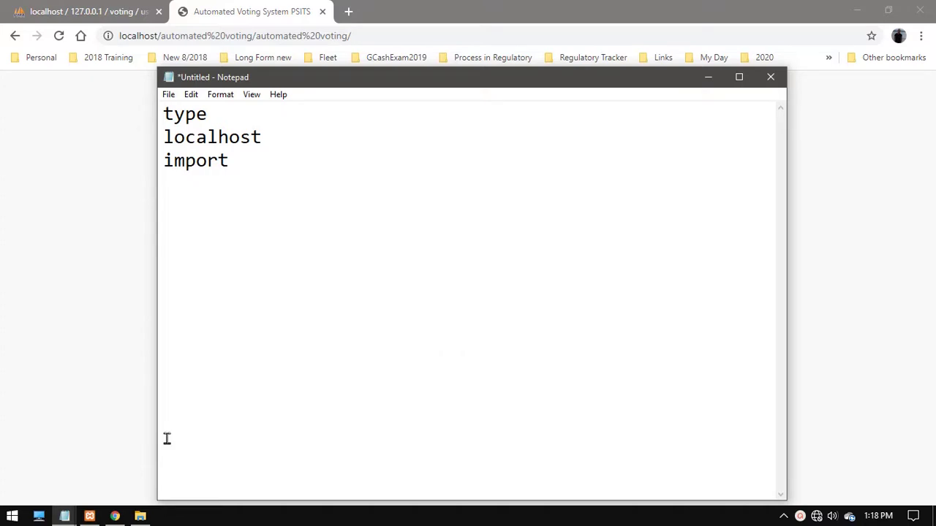
pyautogui.write('g parra')
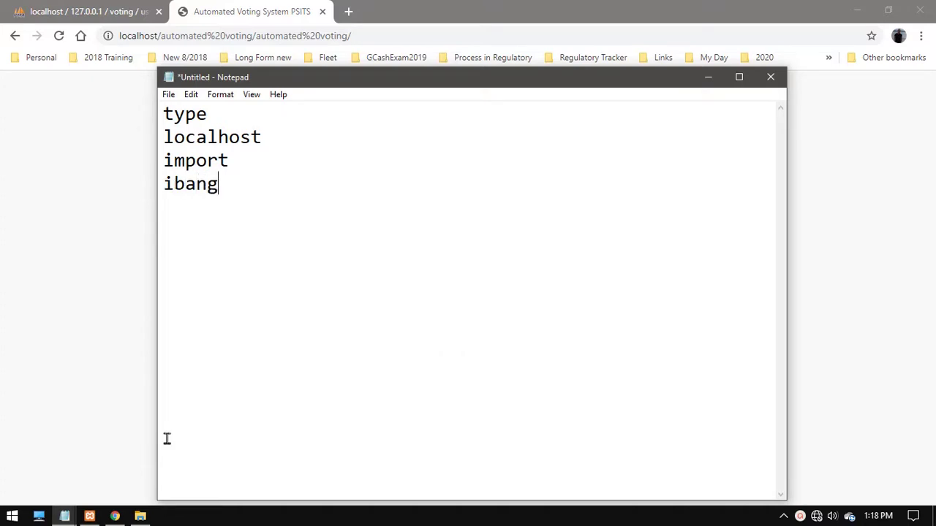
pyautogui.press('BackSpace')
pyautogui.press('BackSpace')
pyautogui.write('aan m')
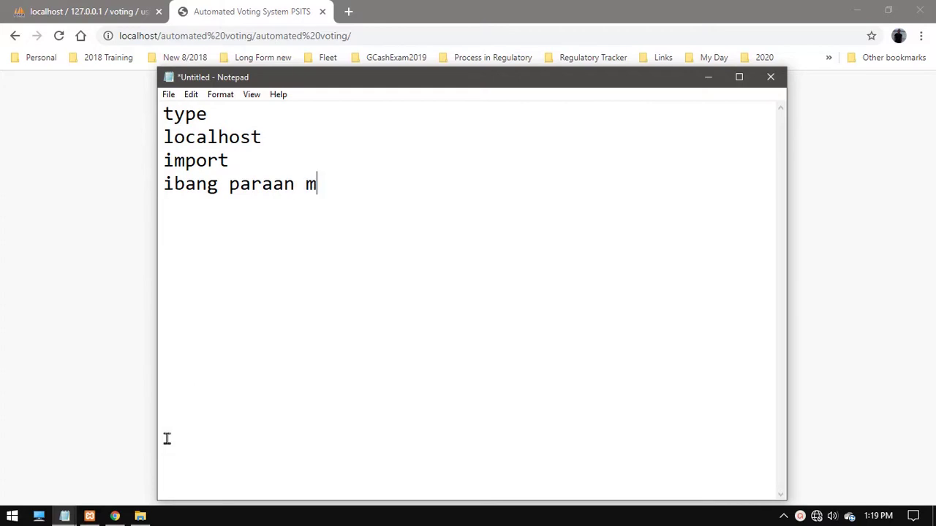
pyautogui.write('ag run')
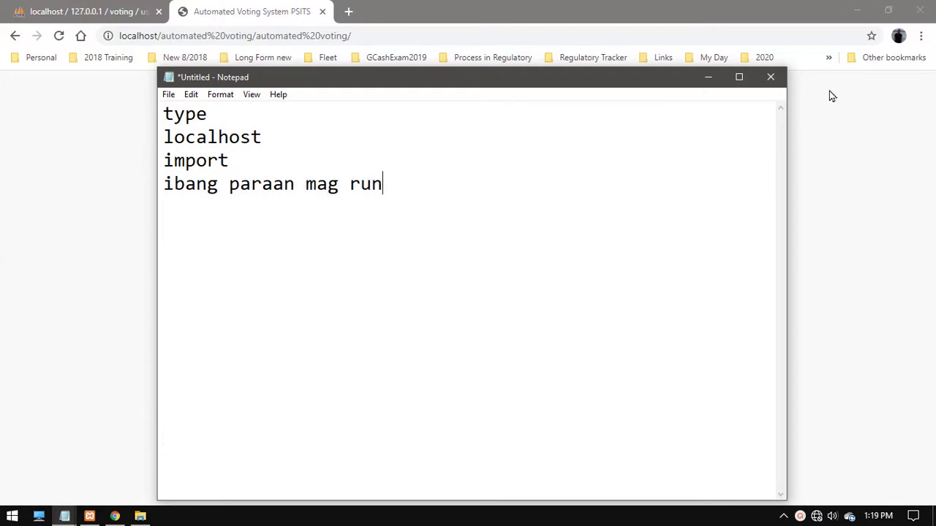
pyautogui.click(707, 76)
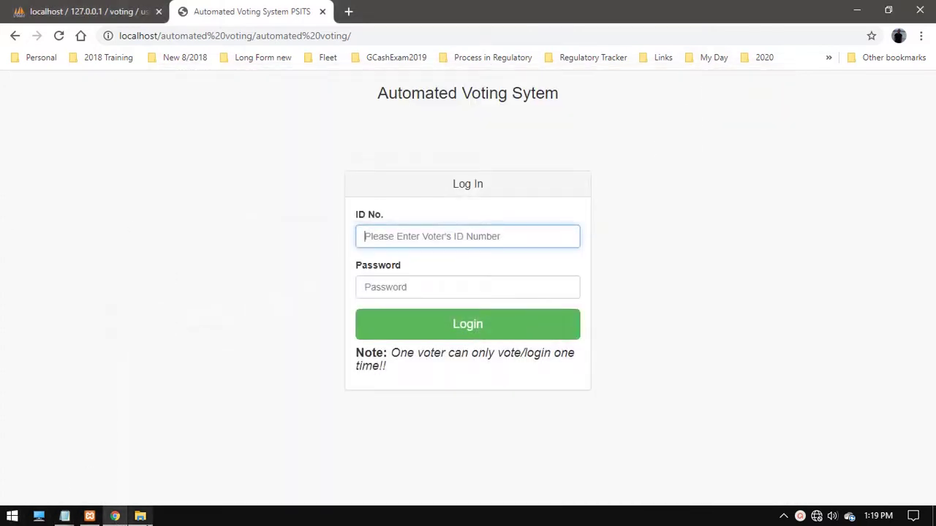
# Switch to File Explorer and open the inner automated voting folder inside the one in htdocs
pyautogui.click(140, 516)
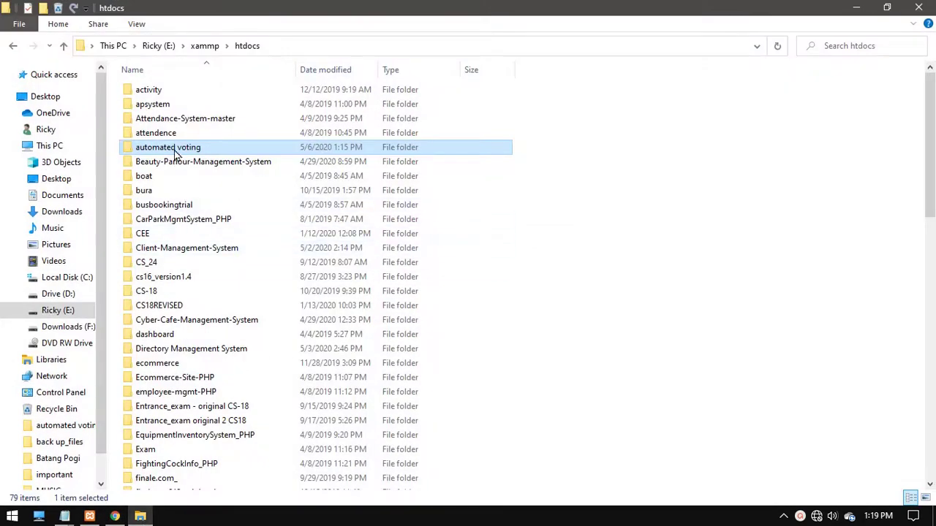
pyautogui.doubleClick(175, 148)
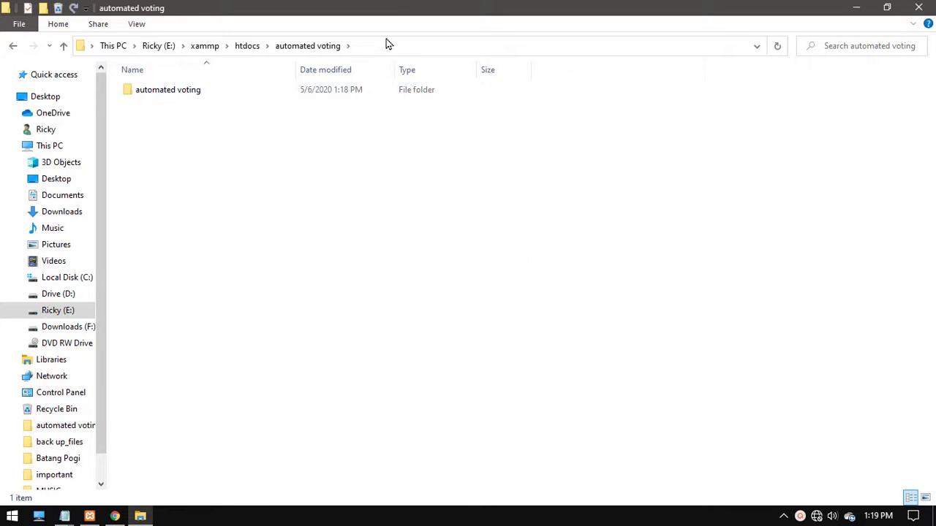
pyautogui.click(261, 90)
pyautogui.click(261, 90)
pyautogui.click(261, 90)
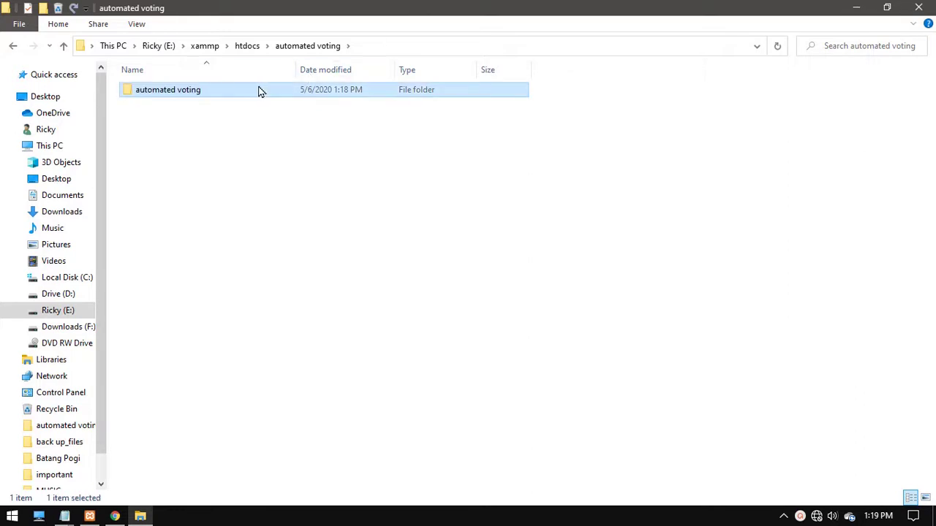
pyautogui.doubleClick(261, 90)
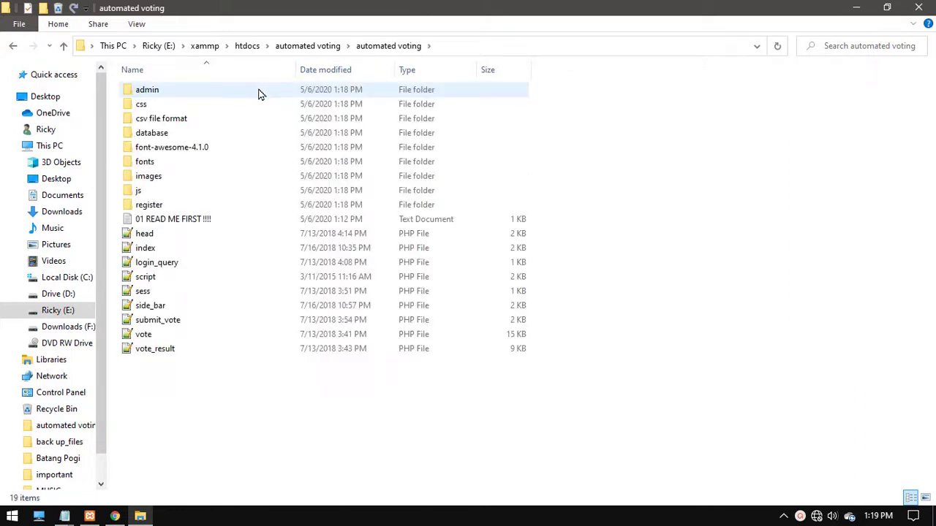
pyautogui.doubleClick(144, 249)
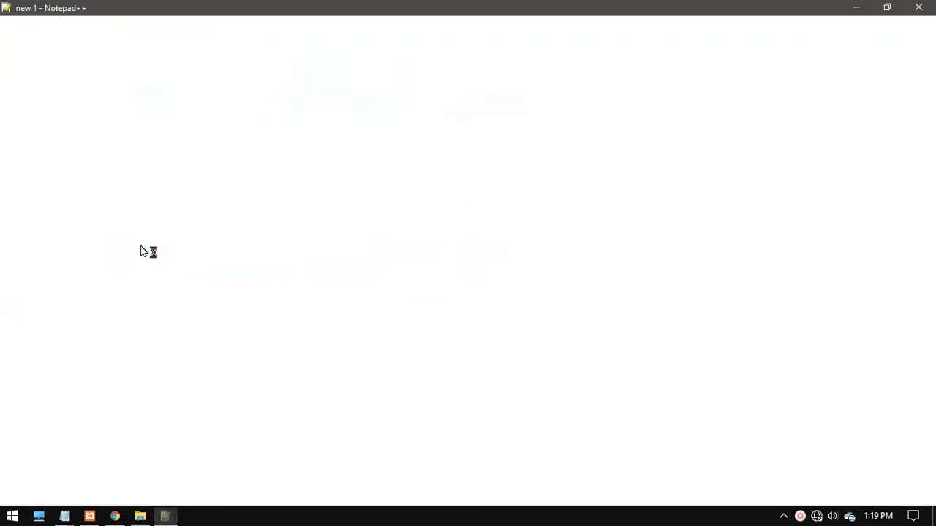
pyautogui.click(53, 56)
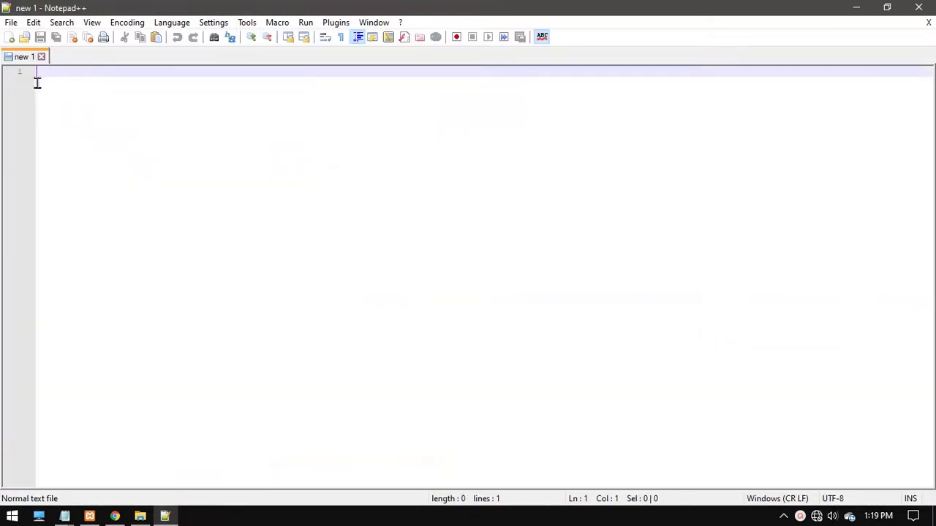
pyautogui.click(150, 519)
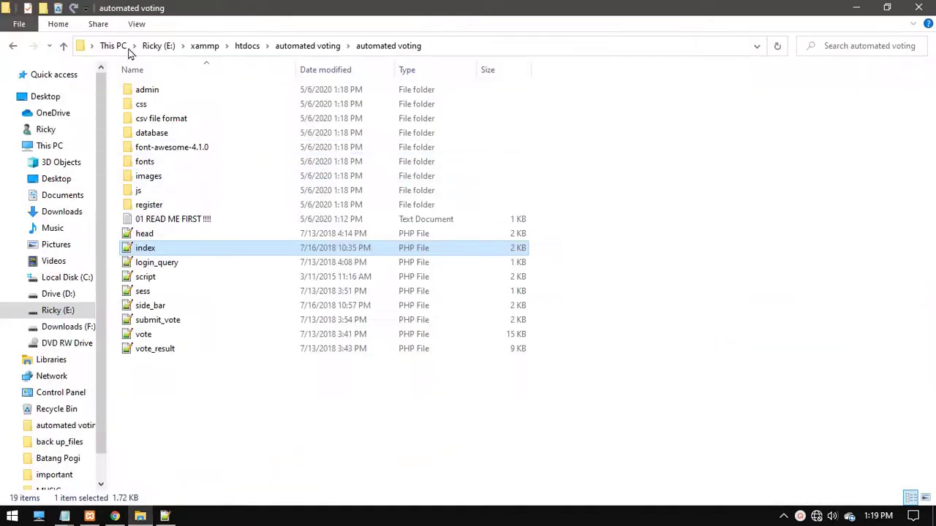
# Open the index PHP file from the project's admin folder in Notepad++ and launch it in Chrome
pyautogui.doubleClick(157, 89)
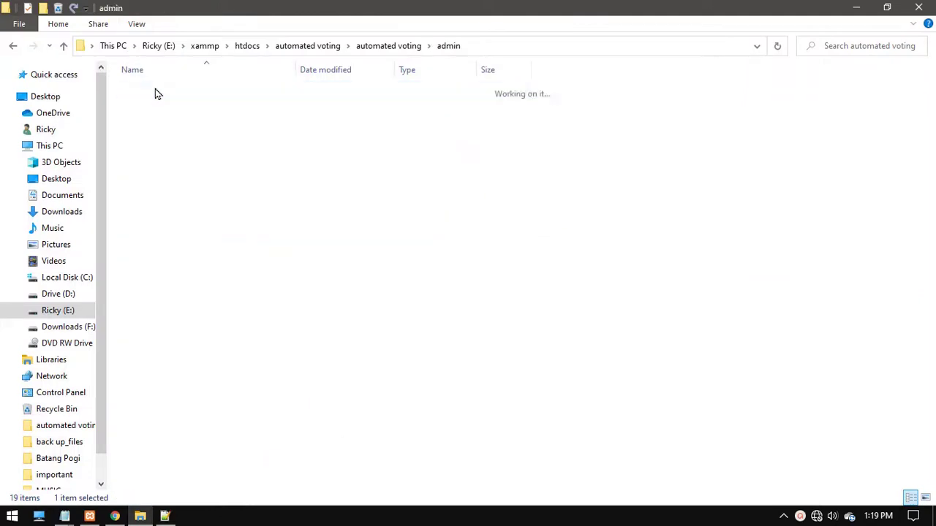
pyautogui.click(147, 408)
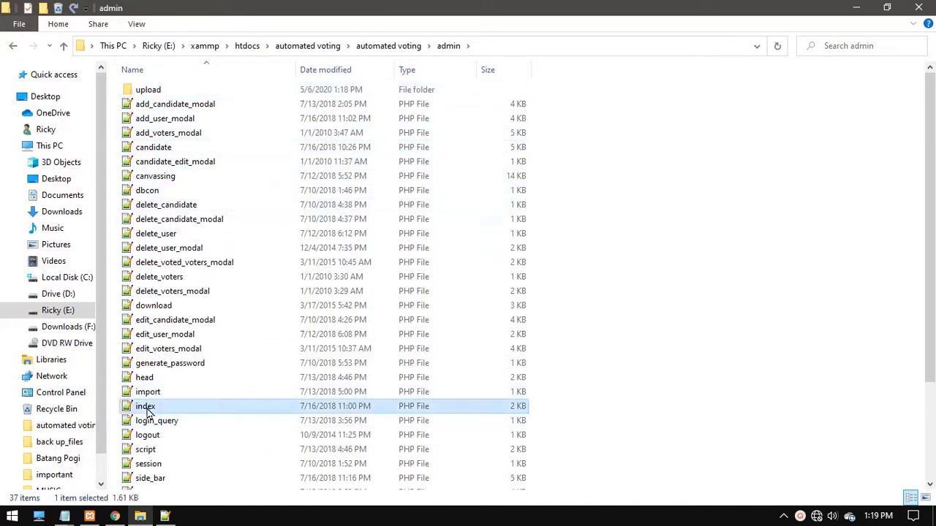
pyautogui.doubleClick(150, 410)
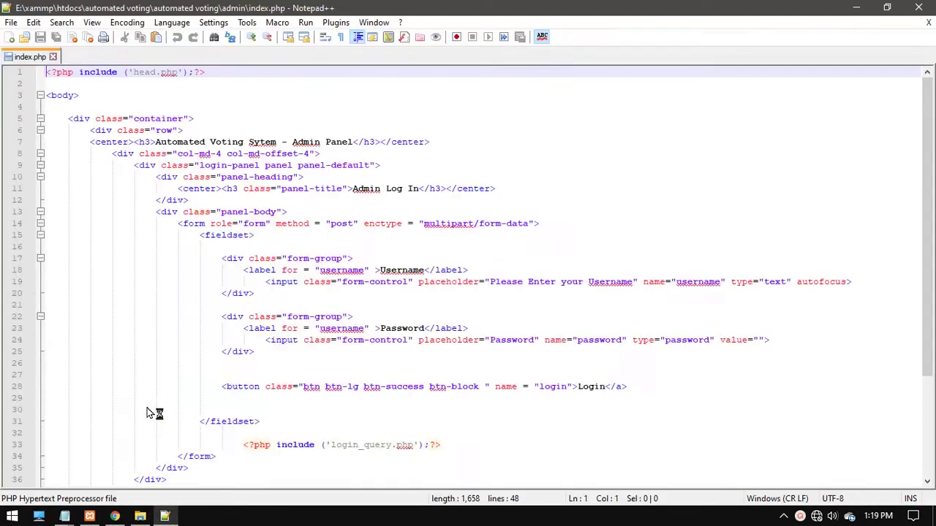
pyautogui.click(305, 23)
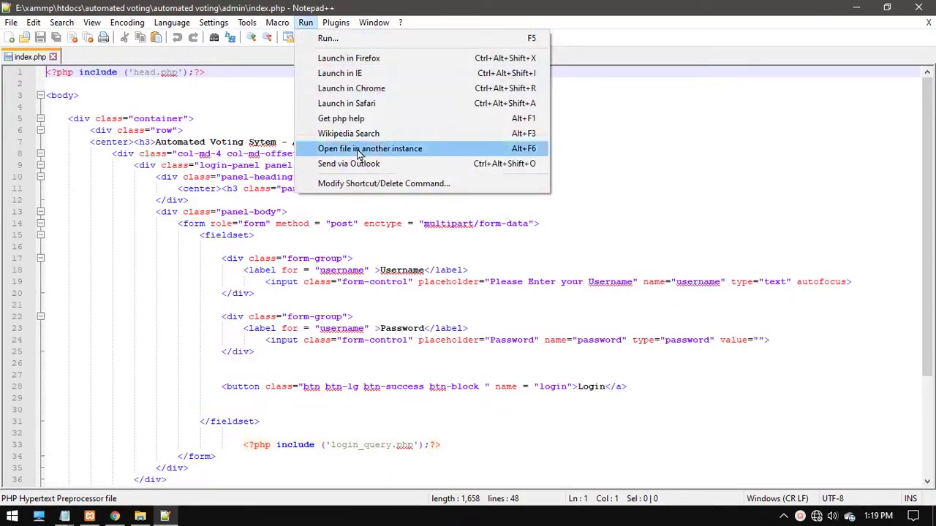
pyautogui.click(351, 88)
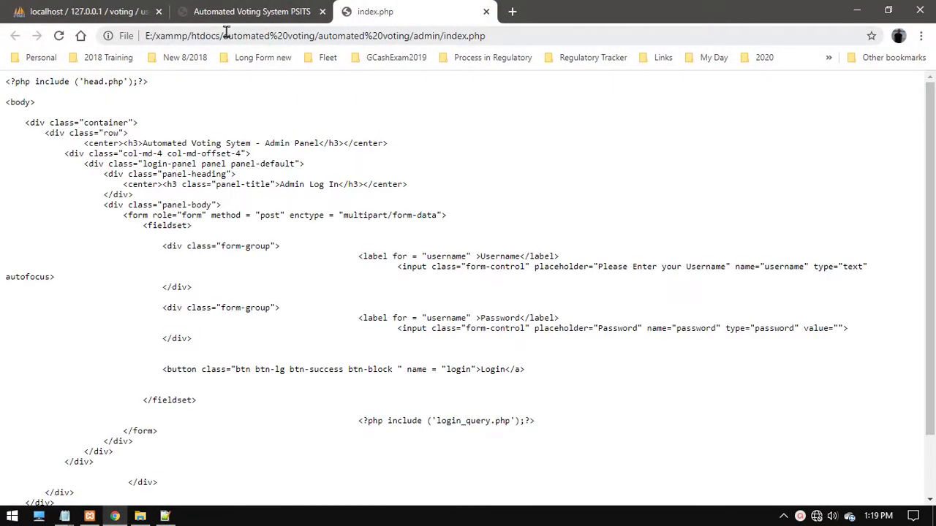
# Replace the E:/xammp/htdocs part of the page address with localhost and load the admin login page
pyautogui.moveTo(217, 37); pyautogui.dragTo(4, 6)
pyautogui.press('BackSpace')
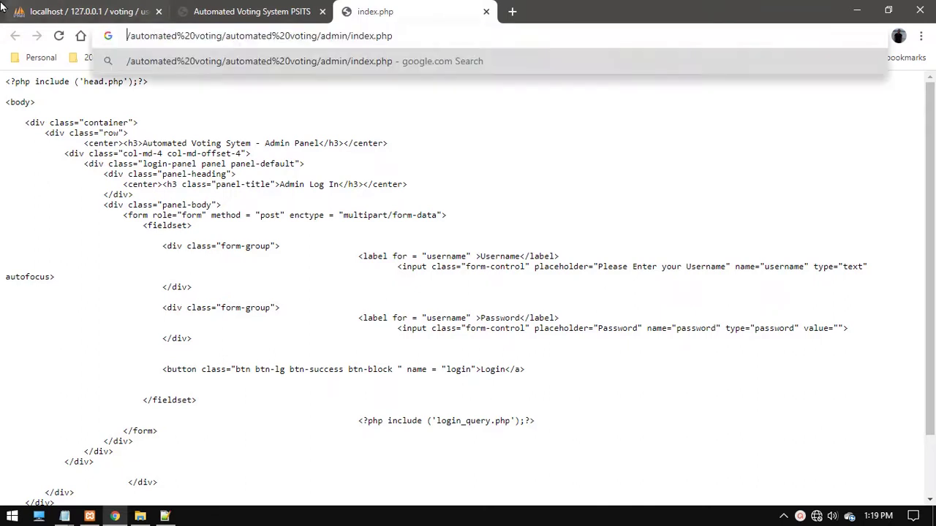
pyautogui.write('localhost')
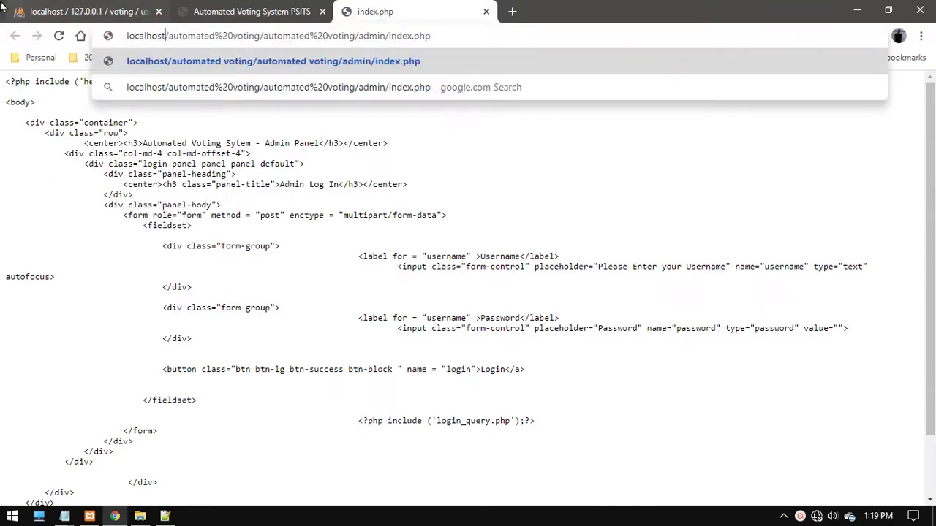
pyautogui.press('Return')
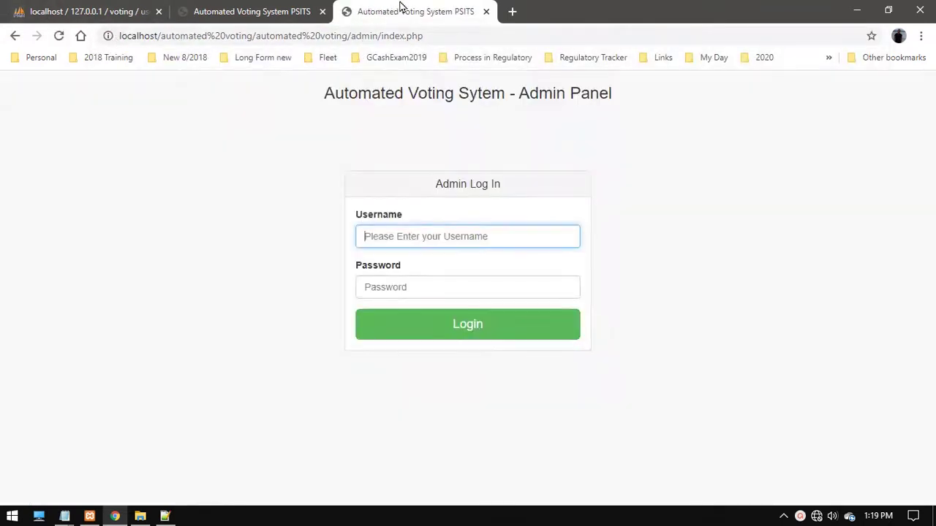
# Compare the voter login page with the Admin Panel login page in the other Chrome tab
pyautogui.click(249, 9)
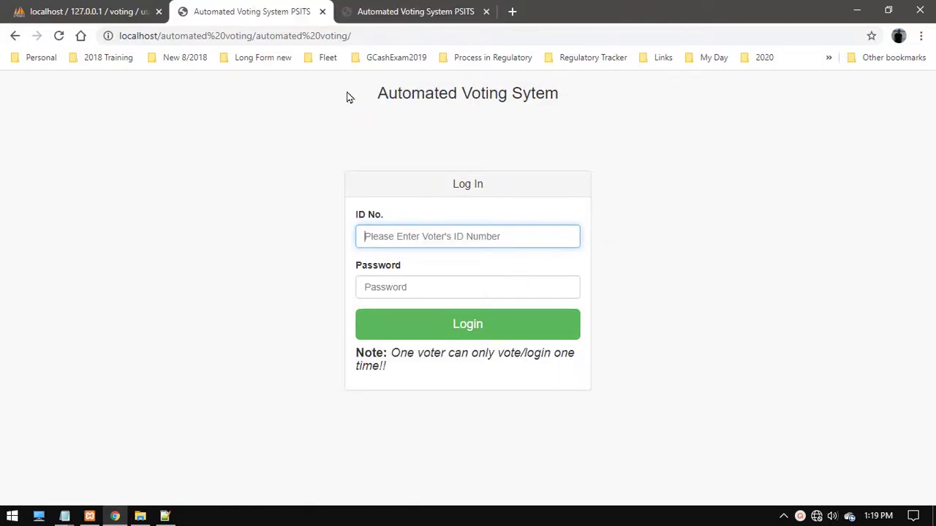
pyautogui.click(372, 15)
pyautogui.click(267, 11)
pyautogui.click(406, 16)
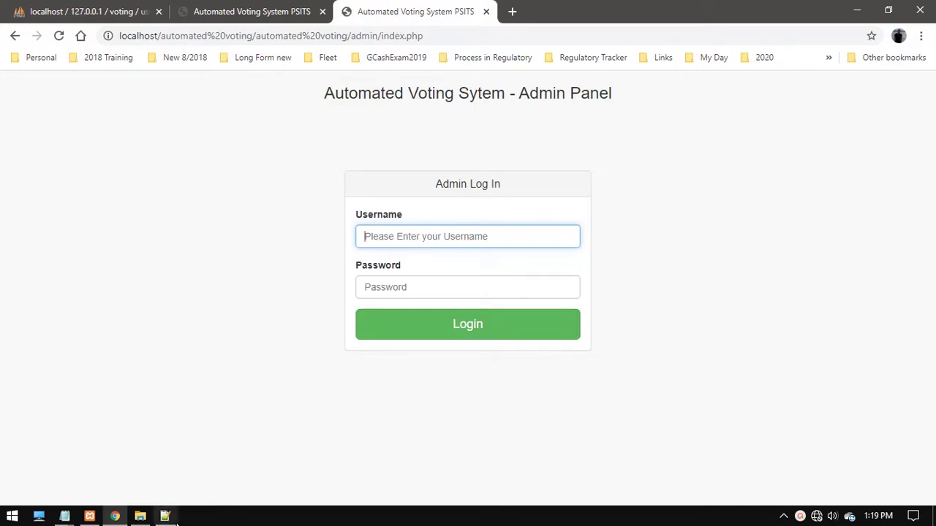
# Look up the admin login credentials at the end of the "01 READ ME FIRST !!!!" Notepad file
pyautogui.click(64, 517)
pyautogui.click(72, 479)
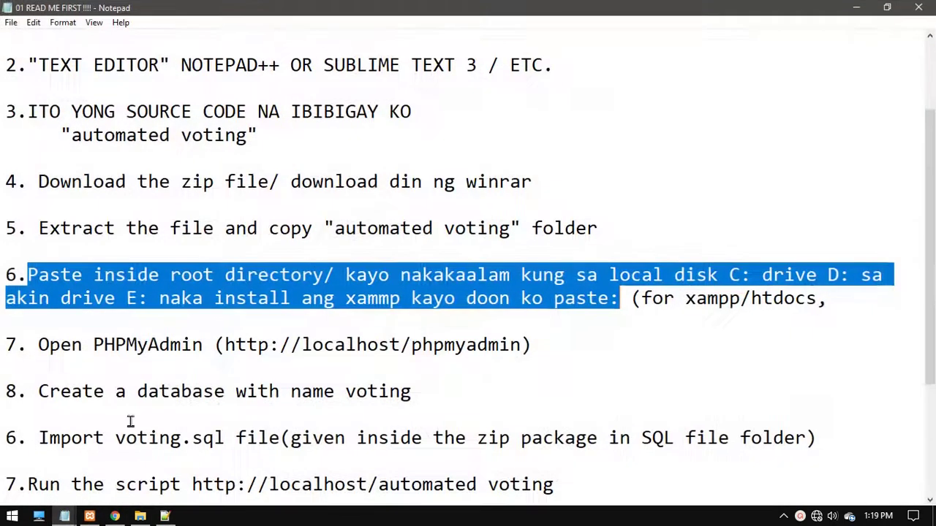
pyautogui.click(226, 391)
pyautogui.moveTo(927, 281); pyautogui.dragTo(932, 402)
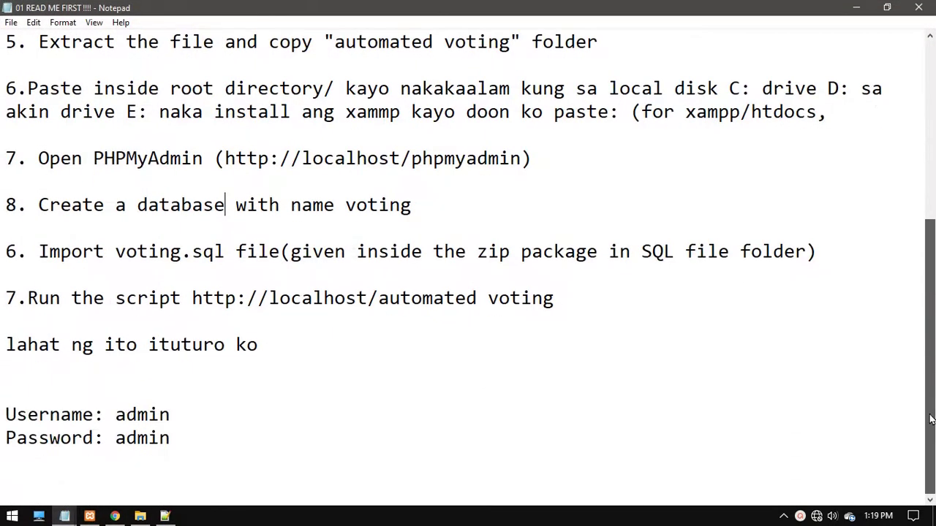
pyautogui.moveTo(125, 415); pyautogui.dragTo(171, 439)
pyautogui.click(196, 439)
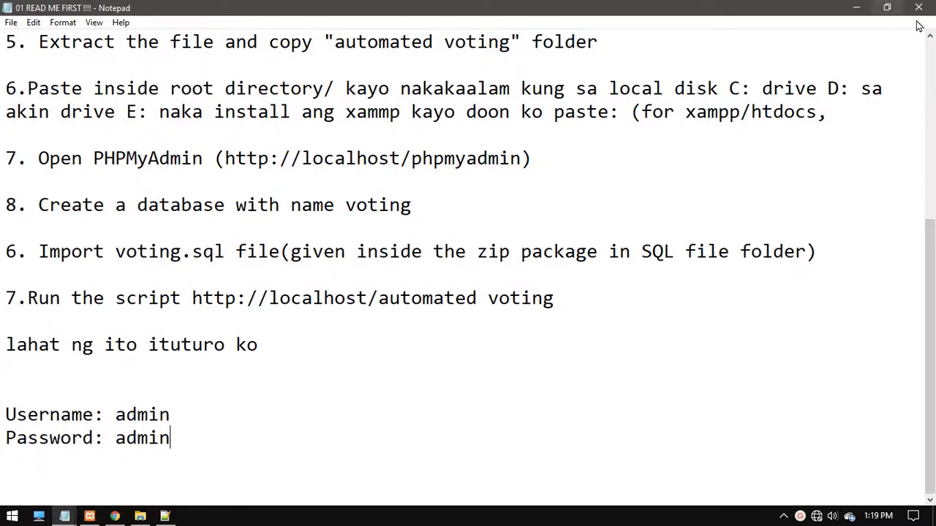
pyautogui.click(856, 7)
# Return to the Admin Panel login page in Chrome and log in with username admin and the account password
pyautogui.click(305, 7)
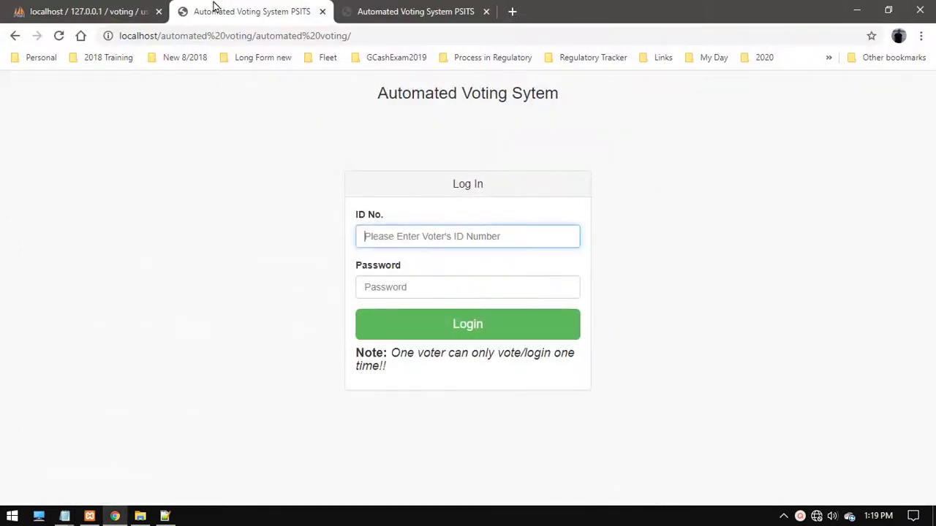
pyautogui.click(117, 11)
pyautogui.click(300, 13)
pyautogui.click(393, 18)
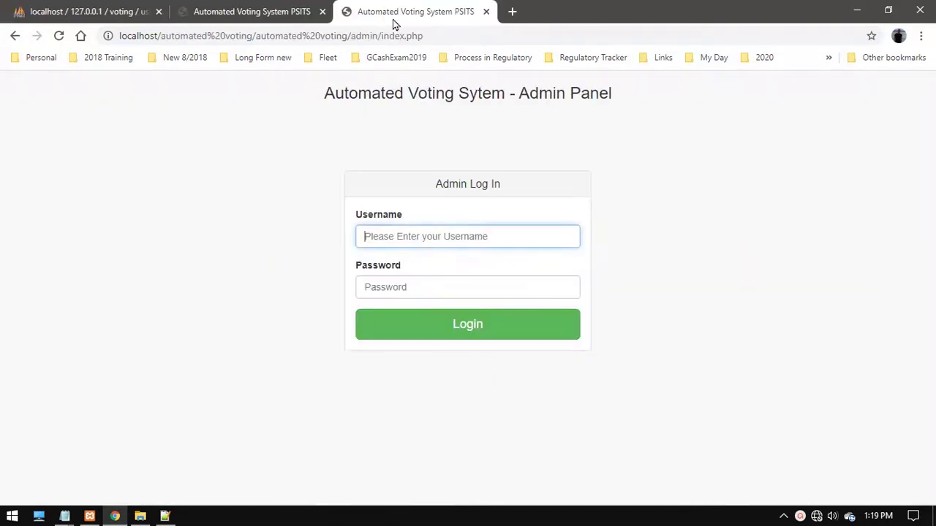
pyautogui.click(409, 236)
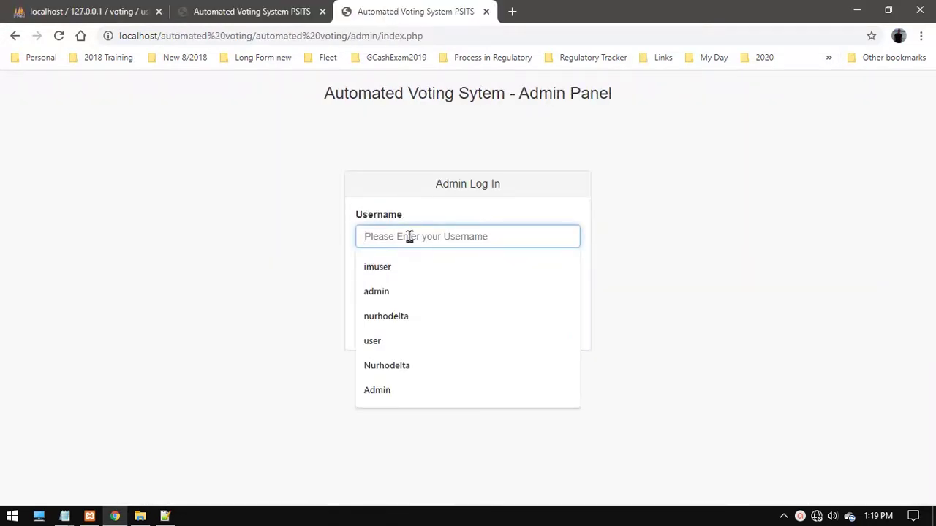
pyautogui.write('admin')
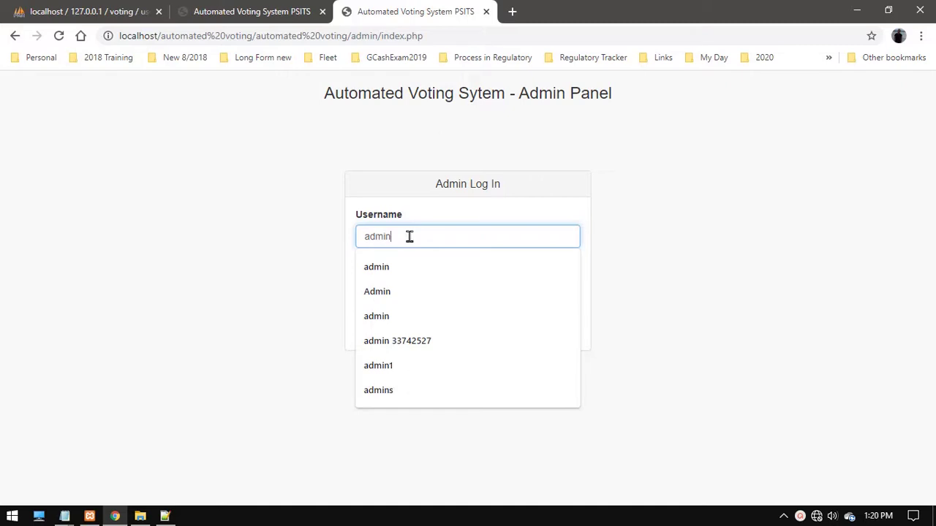
pyautogui.press('Escape')
pyautogui.press('Tab')
pyautogui.write('a')
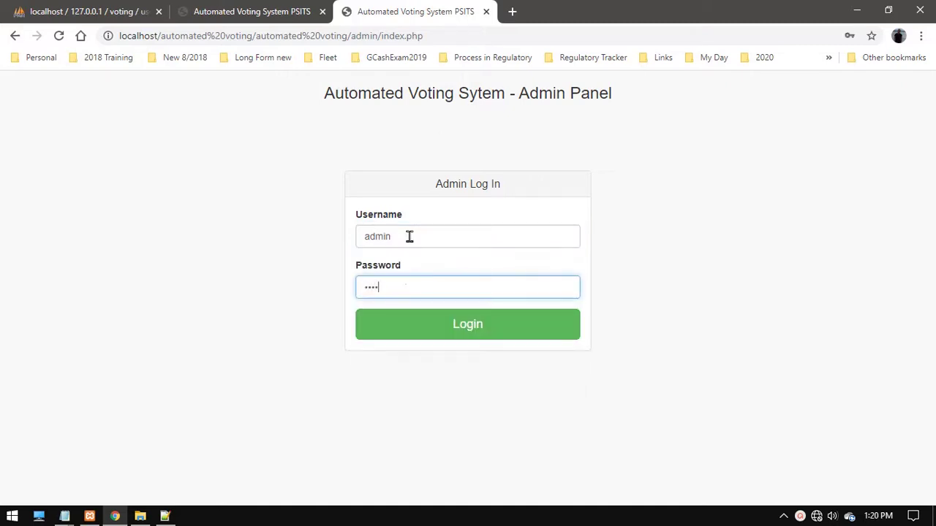
pyautogui.press('Return')
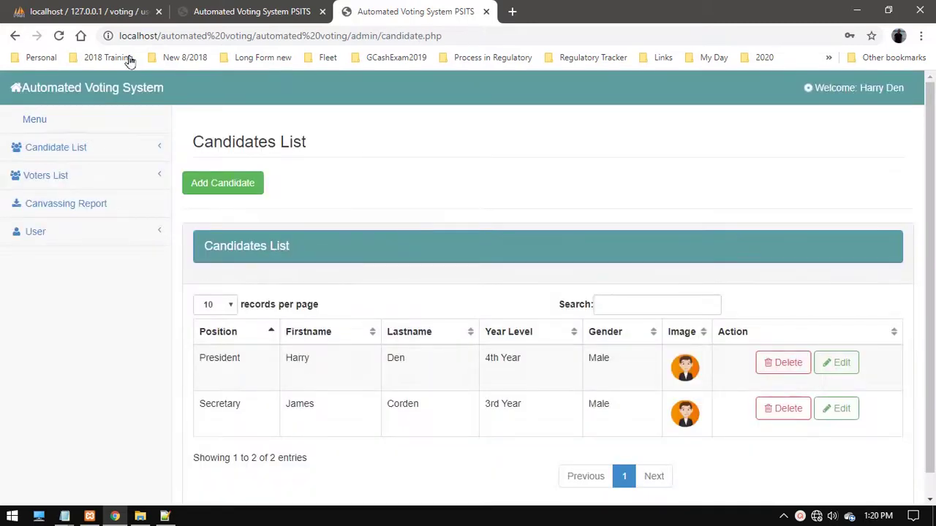
# Compare the voter login page with the admin panel's Candidates List in the other browser tab
pyautogui.click(242, 12)
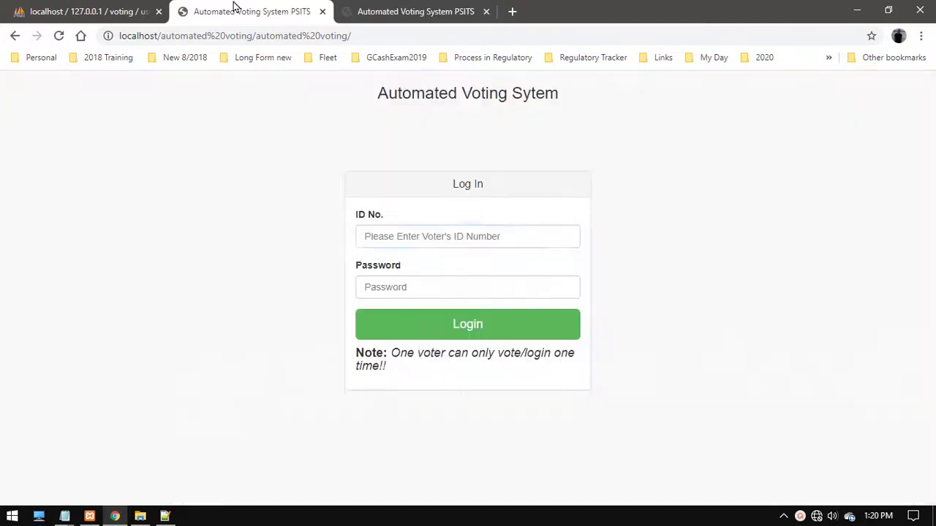
pyautogui.click(355, 10)
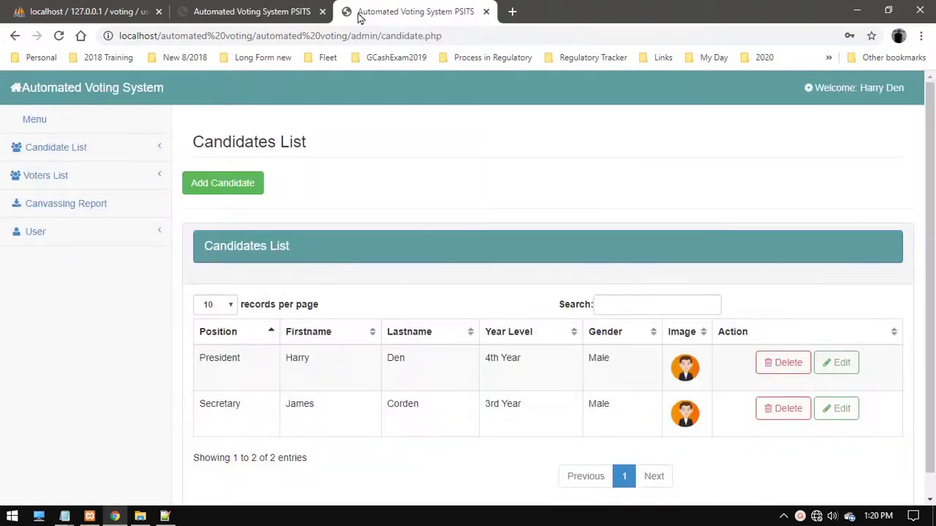
pyautogui.click(264, 11)
pyautogui.click(422, 9)
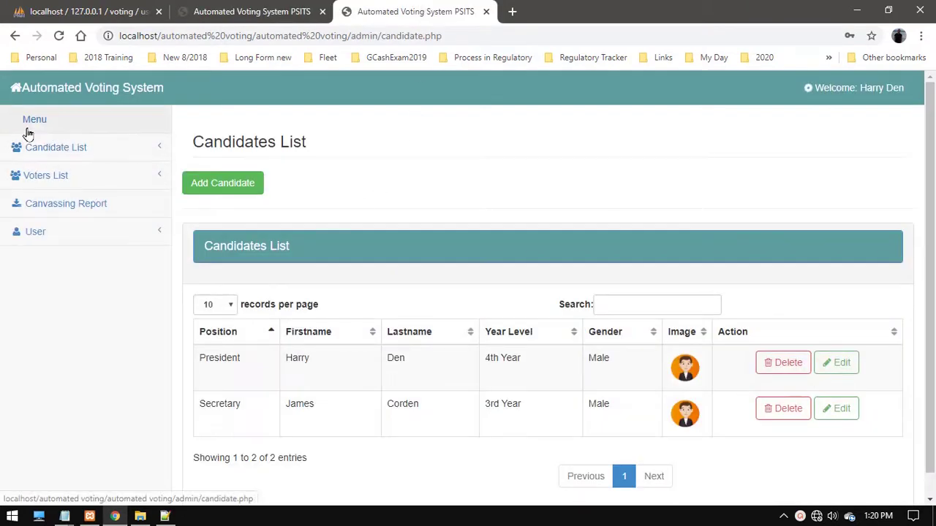
# Display all voters in the admin panel's Voters List and copy the password of the 4th Year voter
pyautogui.click(54, 129)
pyautogui.click(42, 175)
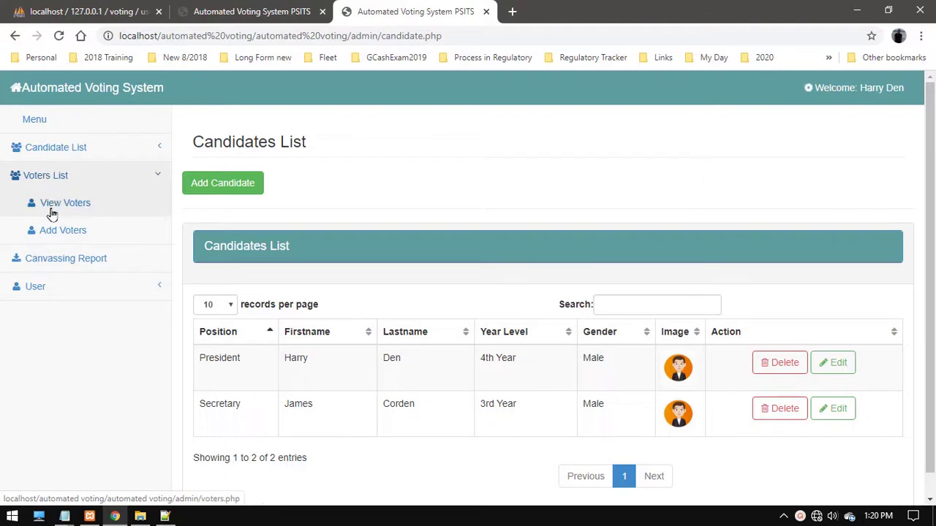
pyautogui.click(50, 208)
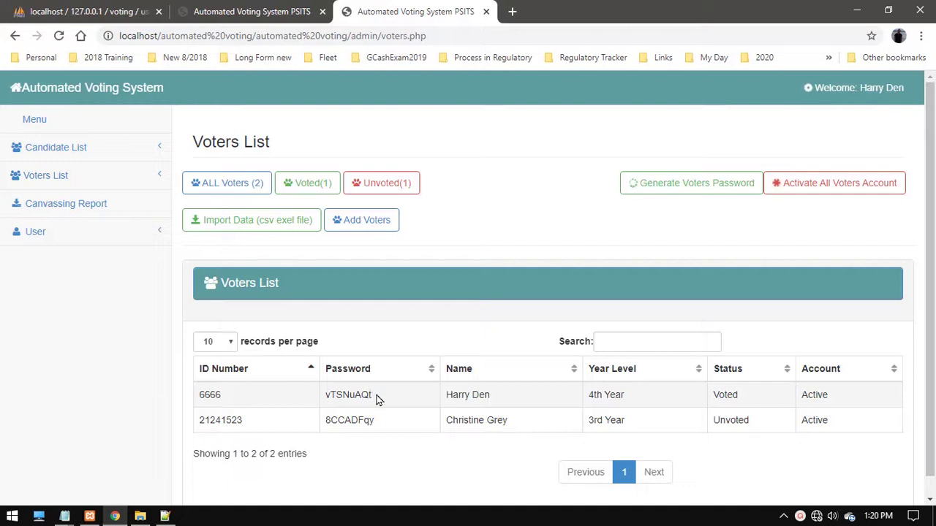
pyautogui.moveTo(376, 398); pyautogui.dragTo(322, 398)
pyautogui.rightClick(329, 402)
pyautogui.click(341, 408)
# Try to log in on the voter page with the 4th Year voter's ID number and copied password
pyautogui.click(209, 20)
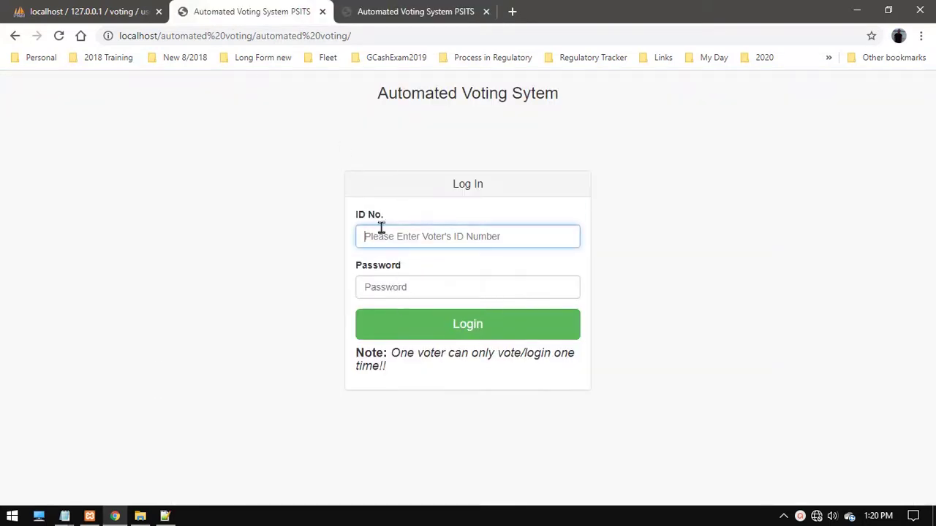
pyautogui.click(387, 286)
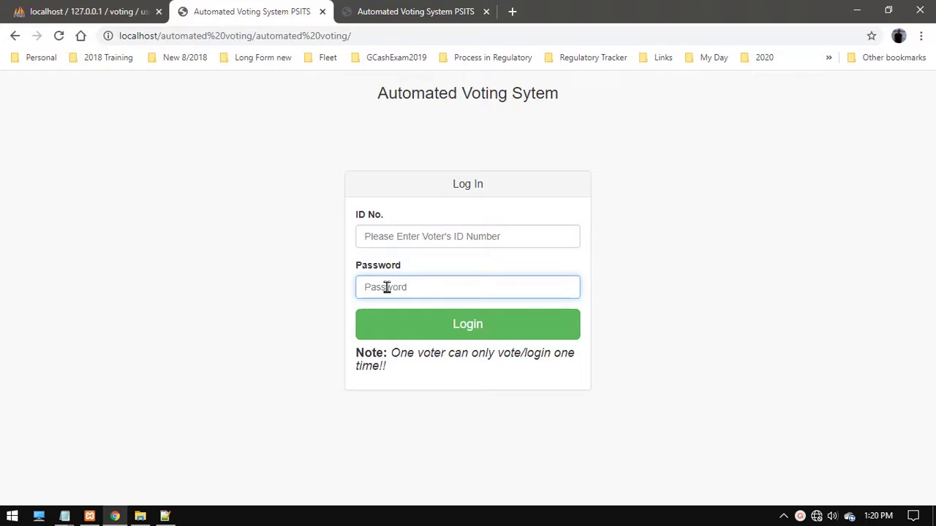
pyautogui.hotkey('ctrl', 'v')
pyautogui.click(389, 244)
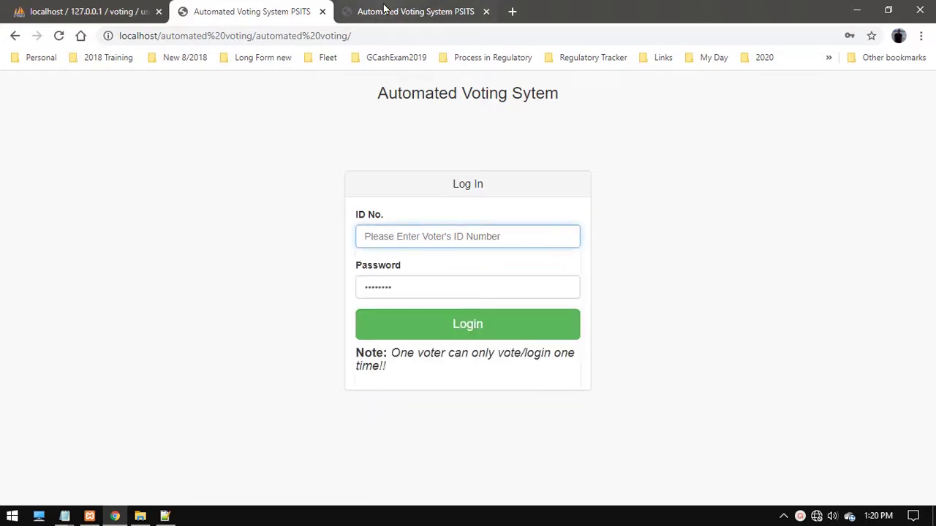
pyautogui.click(384, 8)
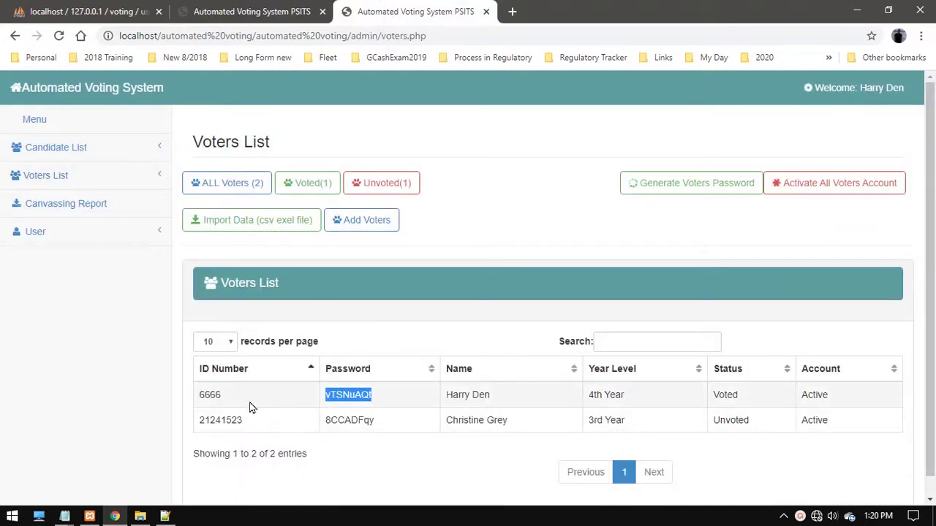
pyautogui.click(268, 10)
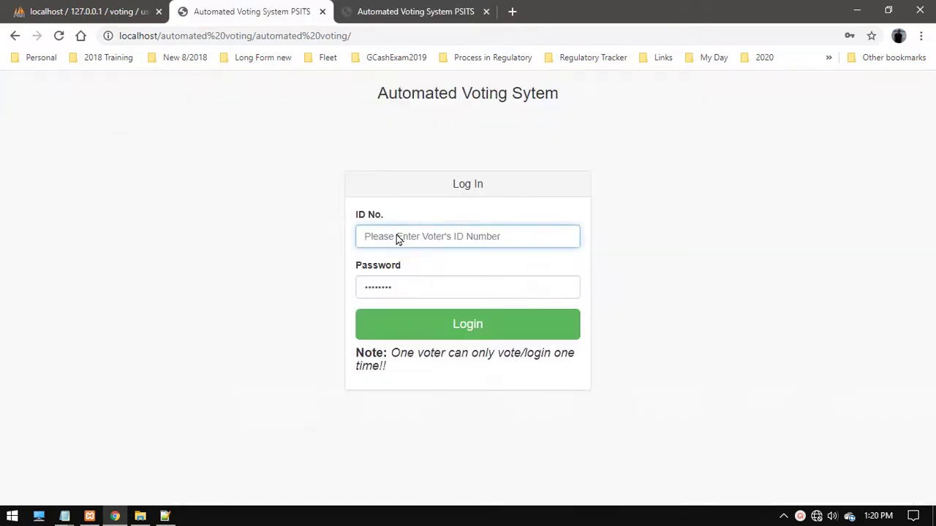
pyautogui.write('6666')
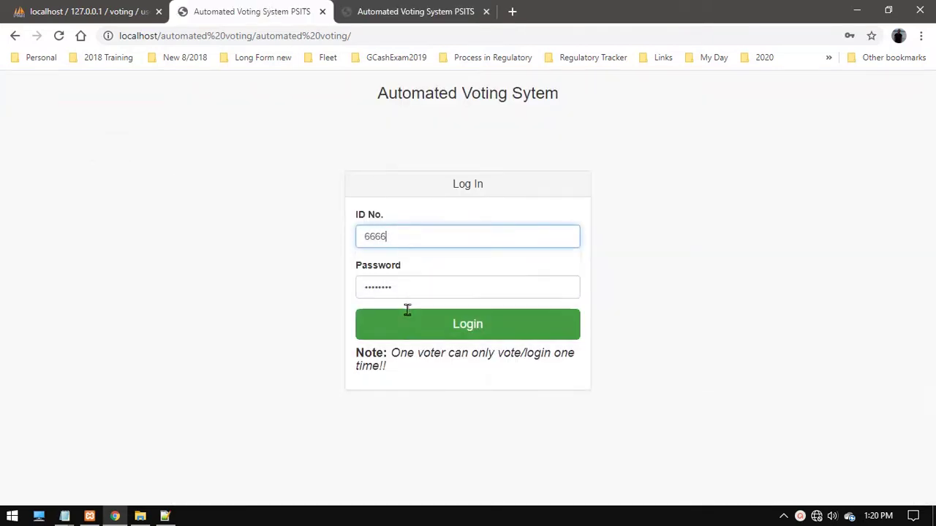
pyautogui.click(413, 336)
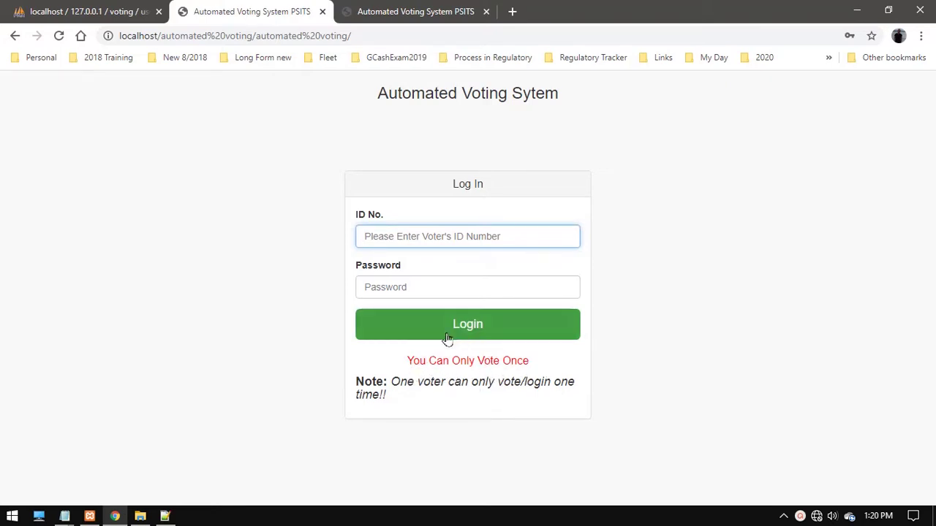
# Add "tapos nA" as the last line of the untitled Notepad note and return to the browser
pyautogui.moveTo(79, 522)
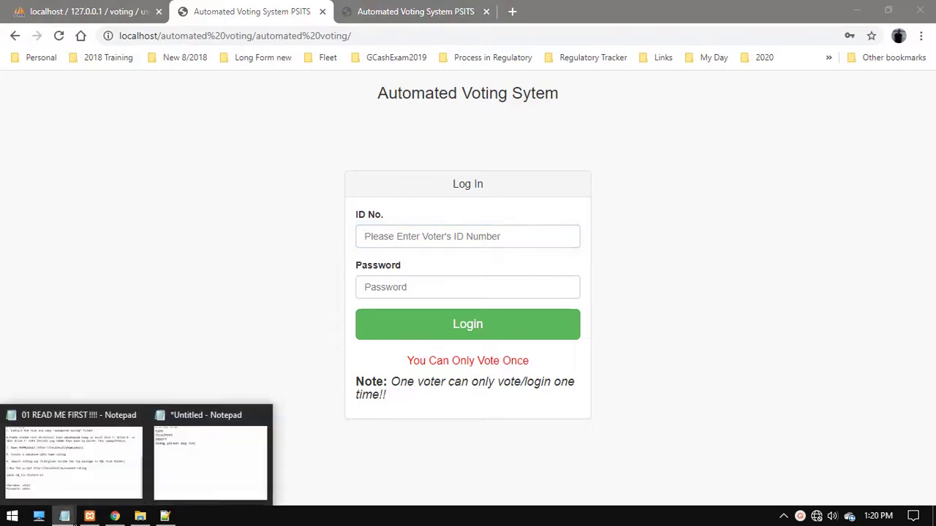
pyautogui.click(167, 473)
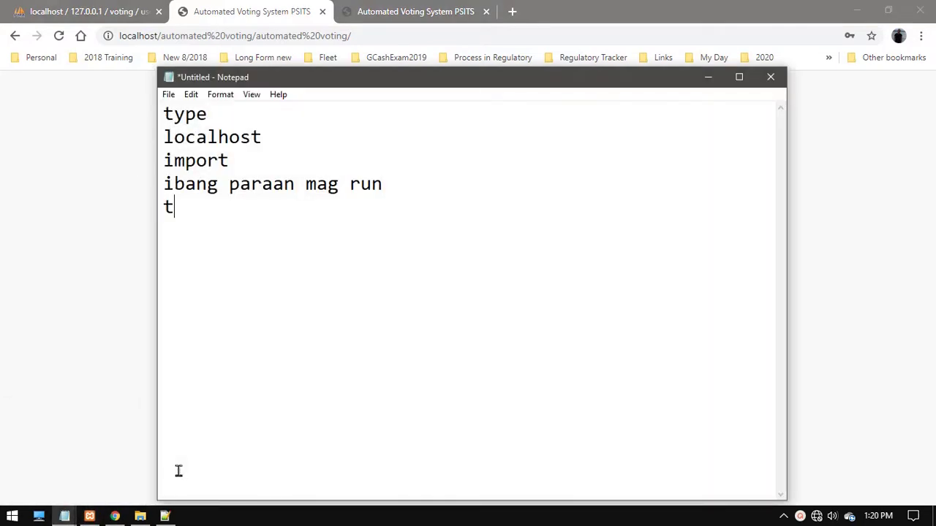
pyautogui.write('tapos nA')
pyautogui.click(707, 77)
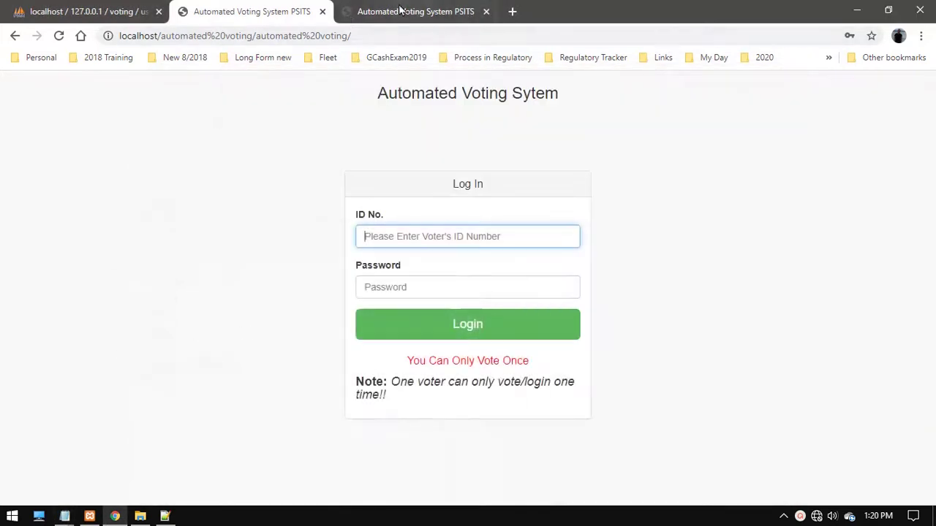
# Check the Voted Page and the Unvoted Page of the admin panel's Voters List
pyautogui.click(407, 11)
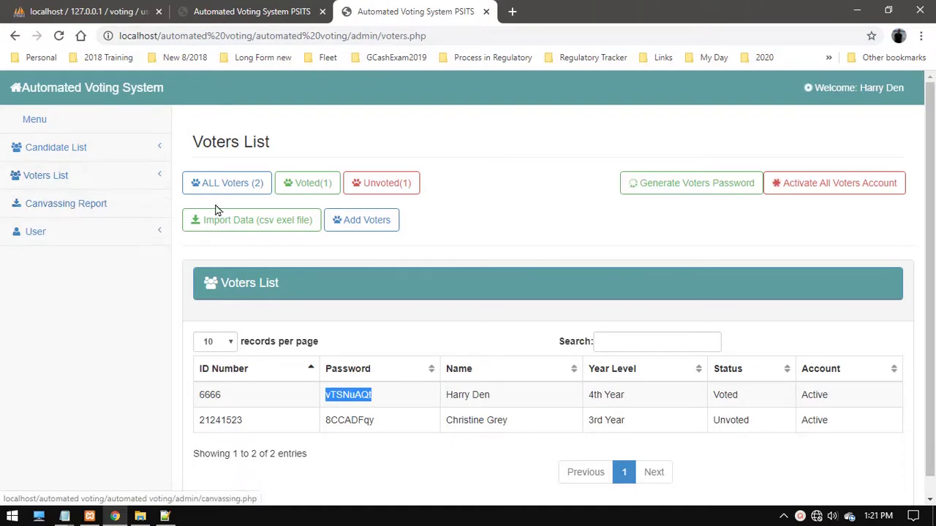
pyautogui.click(304, 188)
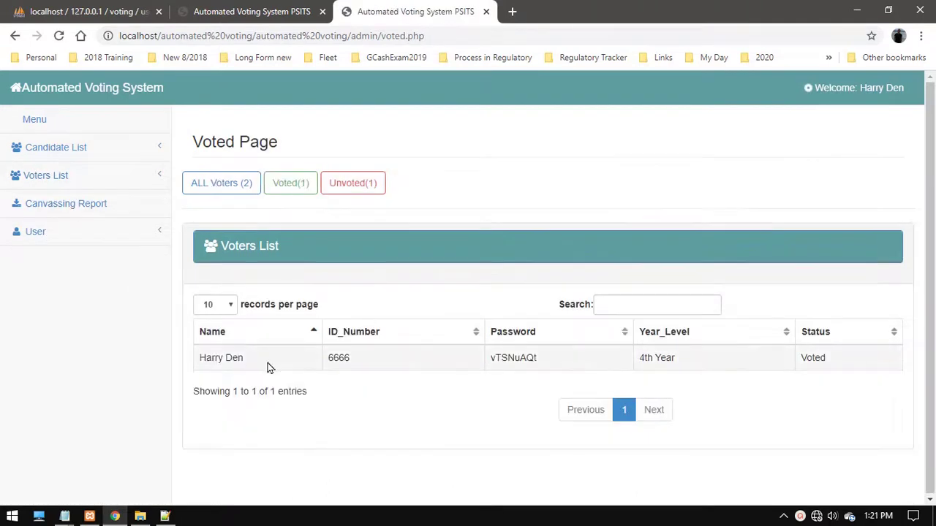
pyautogui.click(360, 188)
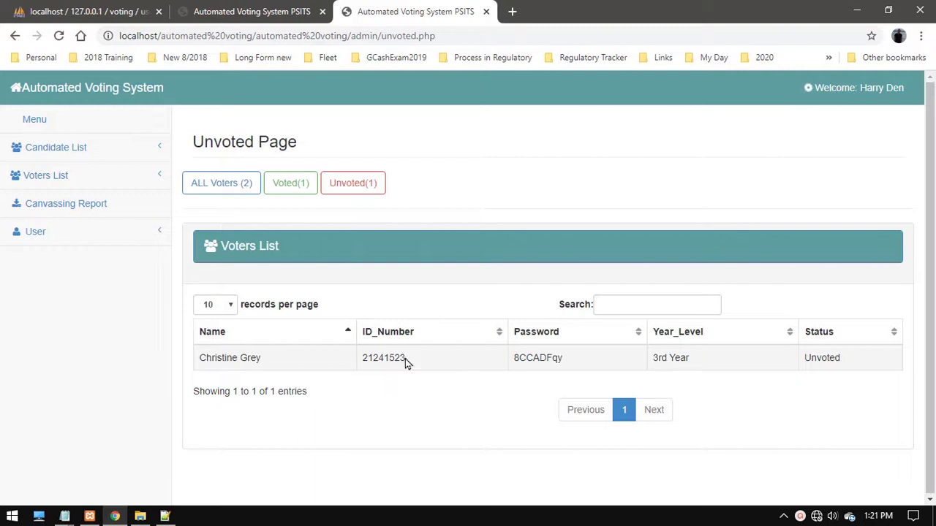
# Copy the unvoted voter's ID number from the Unvoted Page into the ID No. field of the voter login form
pyautogui.moveTo(387, 355); pyautogui.dragTo(367, 362)
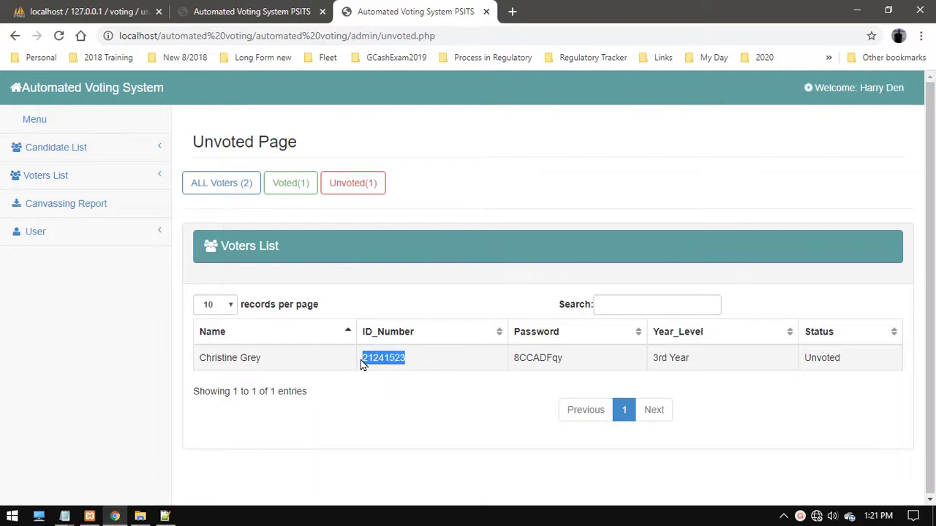
pyautogui.click(274, 10)
pyautogui.click(409, 241)
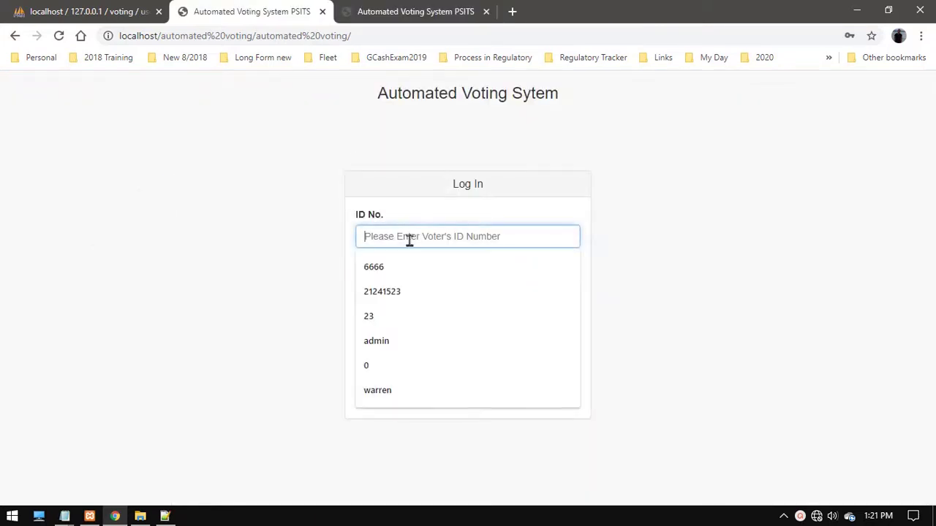
pyautogui.hotkey('ctrl', 'v')
# Copy the unvoted voter's password from the admin panel into the voter login form and log in
pyautogui.click(395, 11)
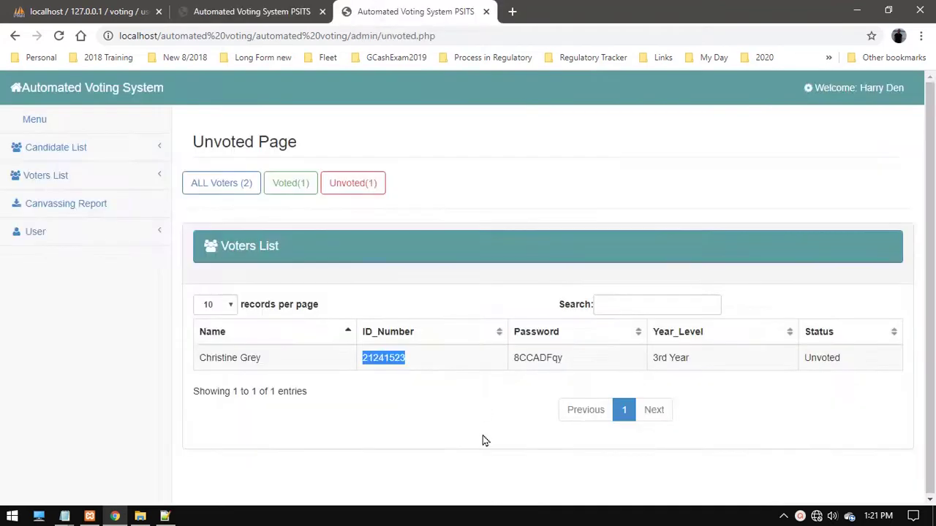
pyautogui.doubleClick(535, 359)
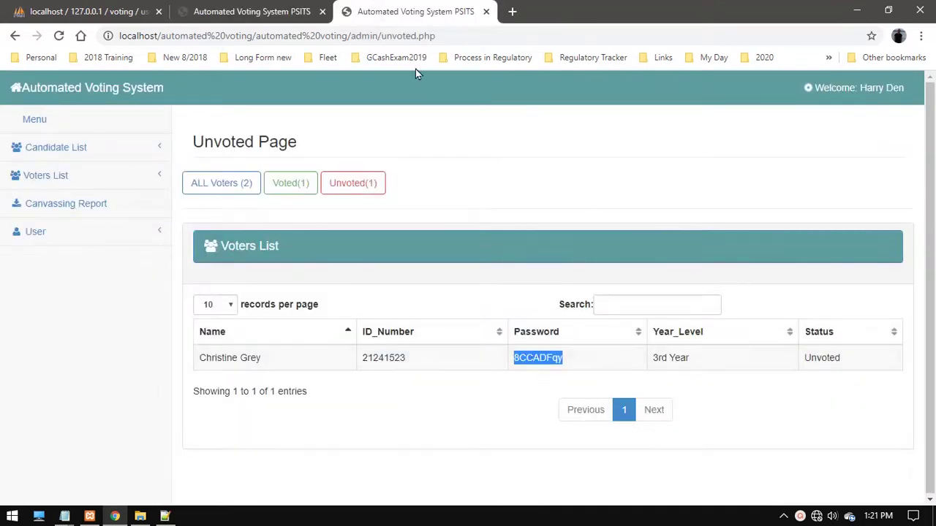
pyautogui.click(234, 9)
pyautogui.click(422, 298)
pyautogui.hotkey('ctrl', 'v')
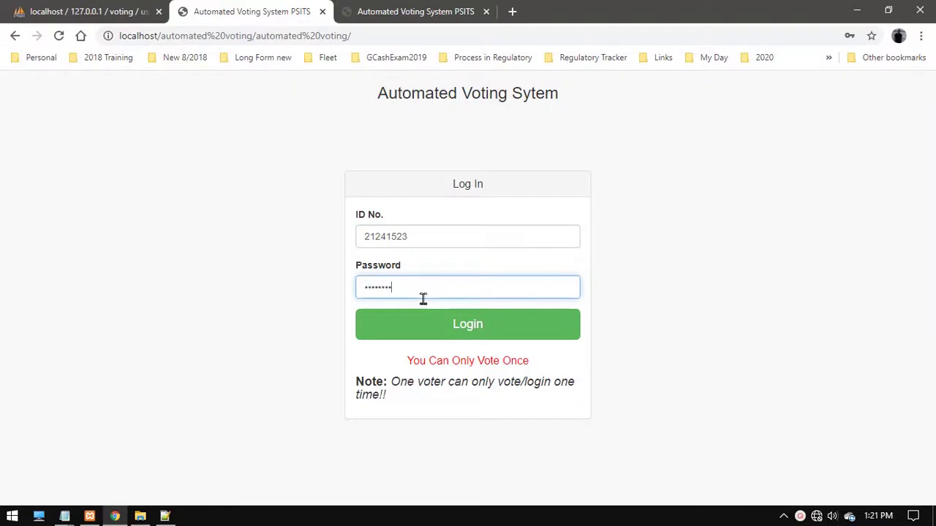
pyautogui.click(429, 336)
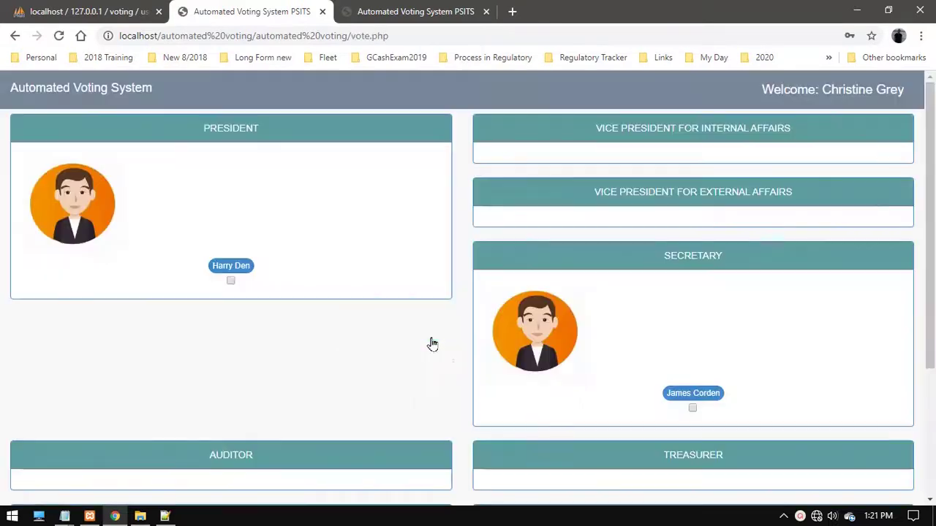
# Vote for the listed President and Secretary candidates and submit the ballot for review
pyautogui.click(229, 283)
pyautogui.click(693, 409)
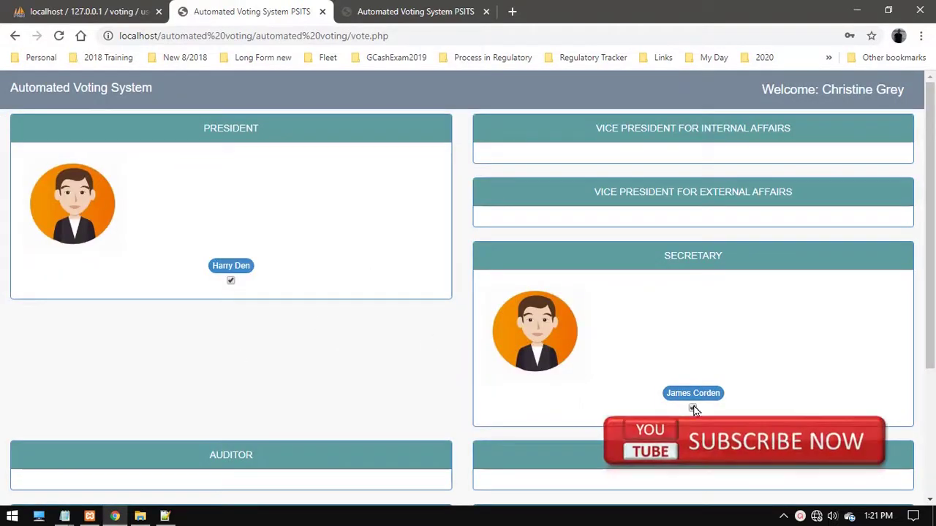
pyautogui.scroll(-3, 509, 454)
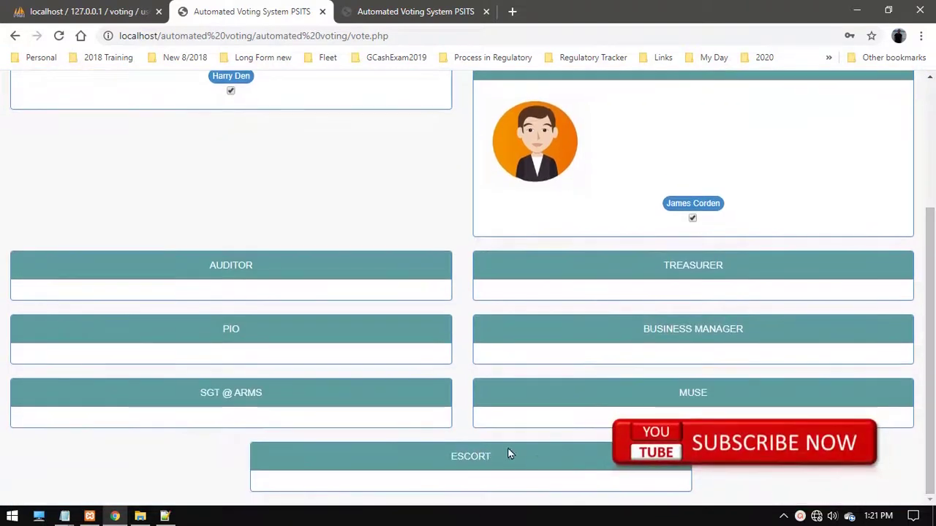
pyautogui.click(812, 456)
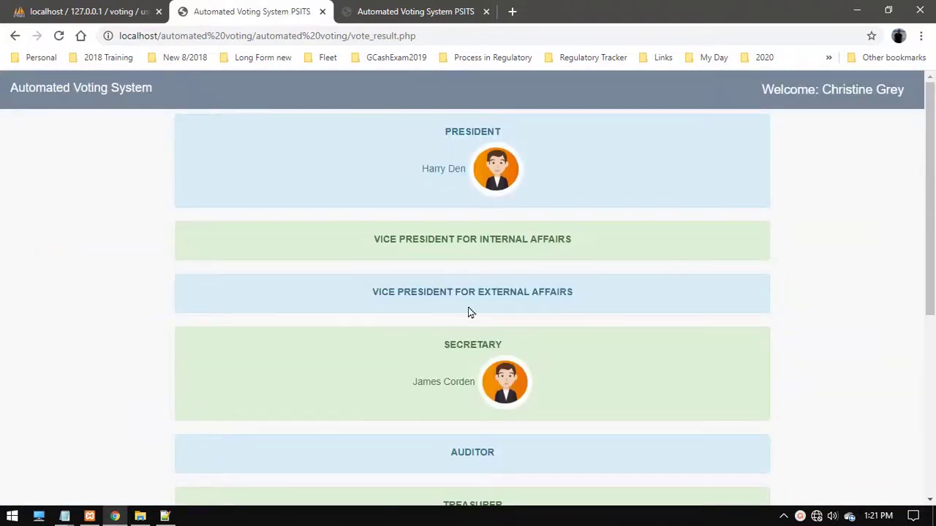
# Submit the final vote from the ballot summary and confirm the submission
pyautogui.moveTo(931, 223); pyautogui.dragTo(910, 437)
pyautogui.click(475, 493)
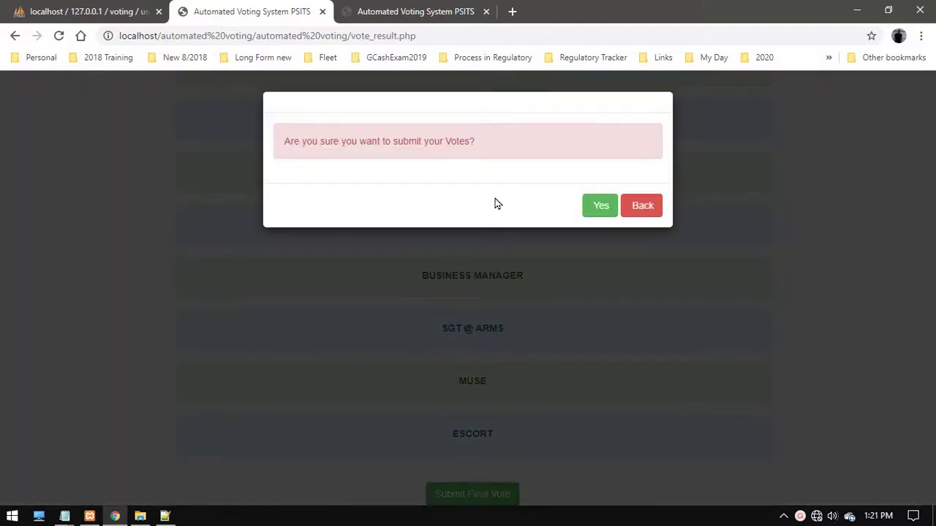
pyautogui.click(602, 211)
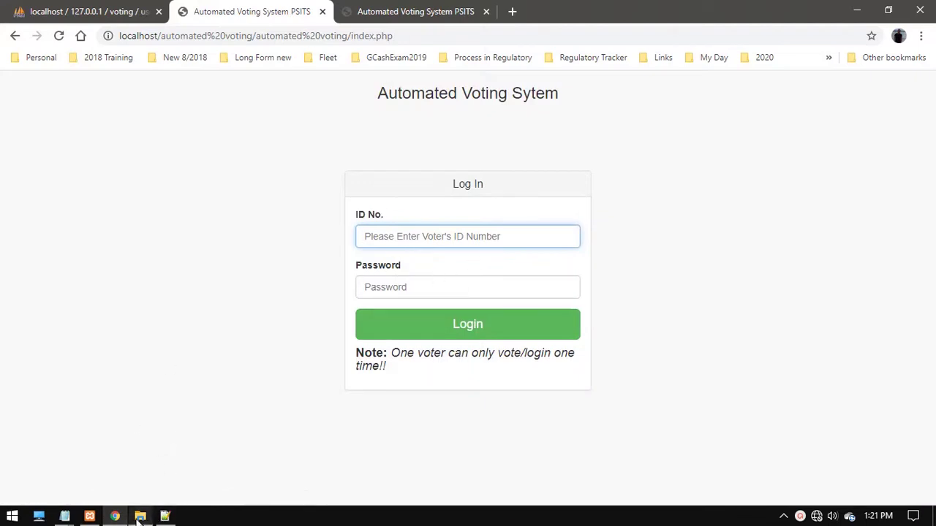
pyautogui.click(64, 516)
pyautogui.click(208, 475)
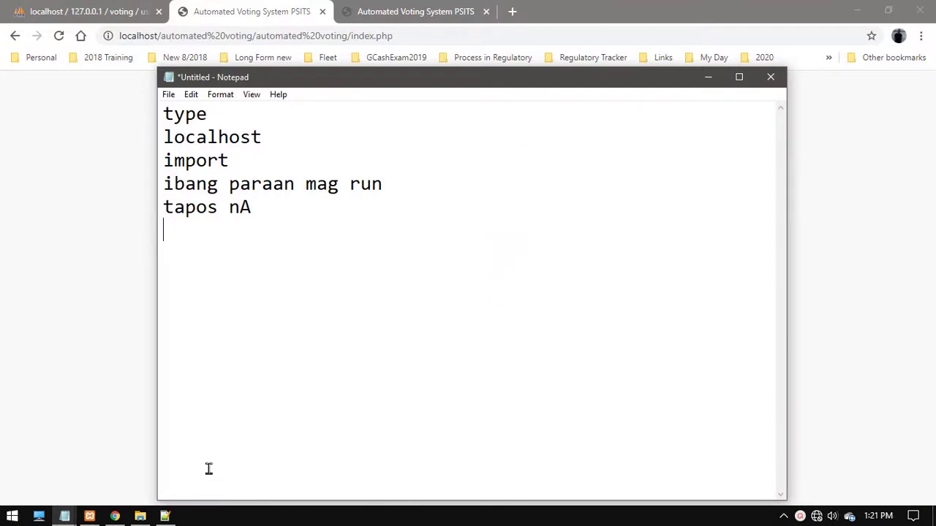
pyautogui.click(707, 76)
# Log out of the voting system's admin panel and return to the voter login page
pyautogui.click(378, 12)
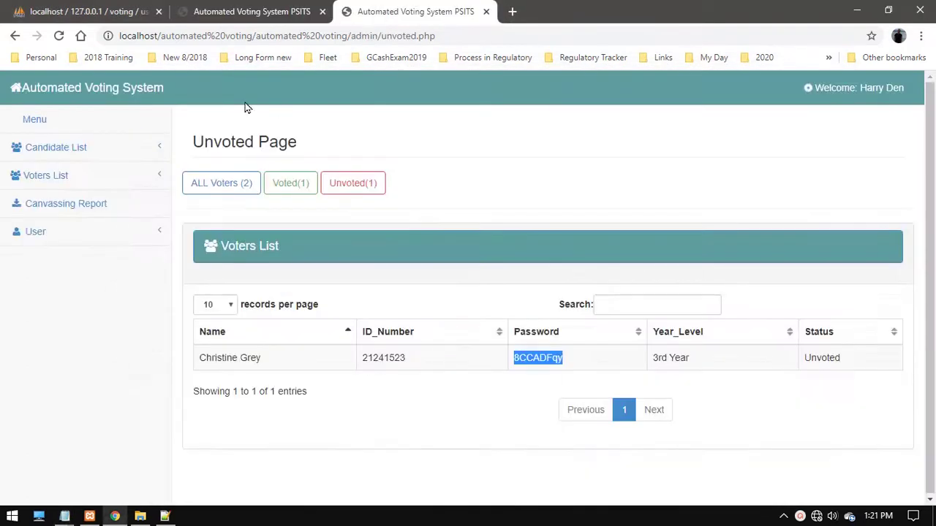
pyautogui.click(223, 13)
pyautogui.click(420, 9)
pyautogui.click(31, 234)
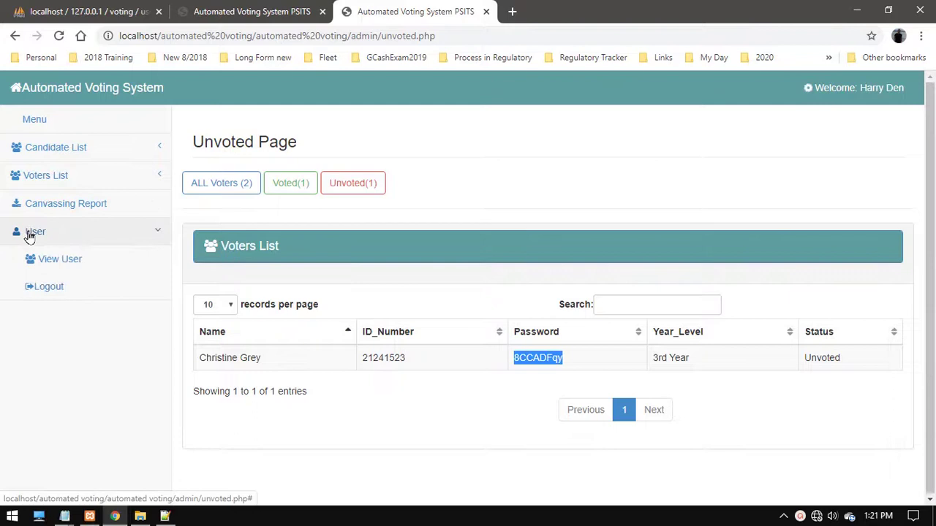
pyautogui.click(32, 285)
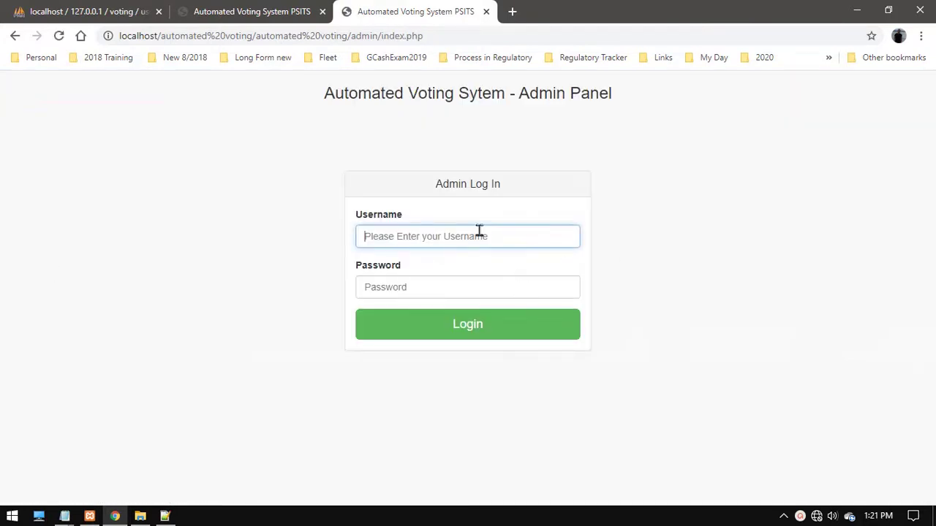
pyautogui.click(287, 7)
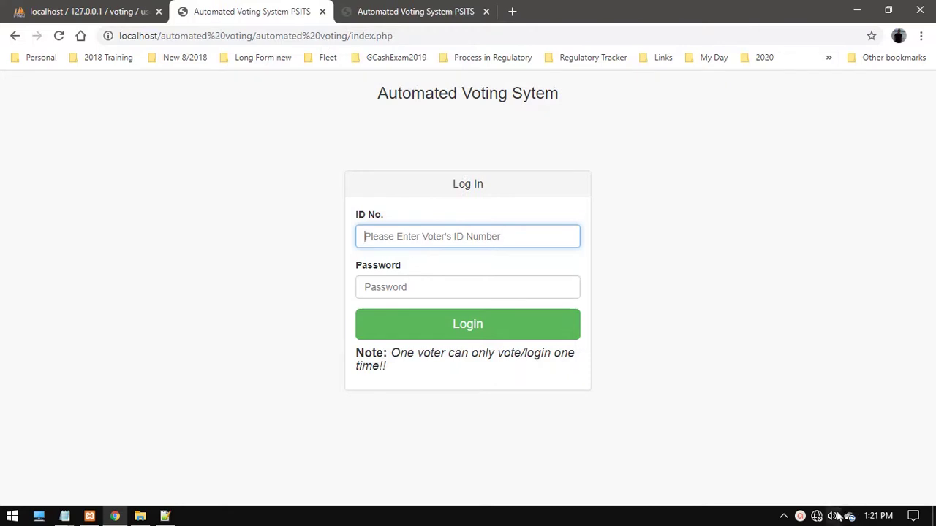
pyautogui.click(800, 516)
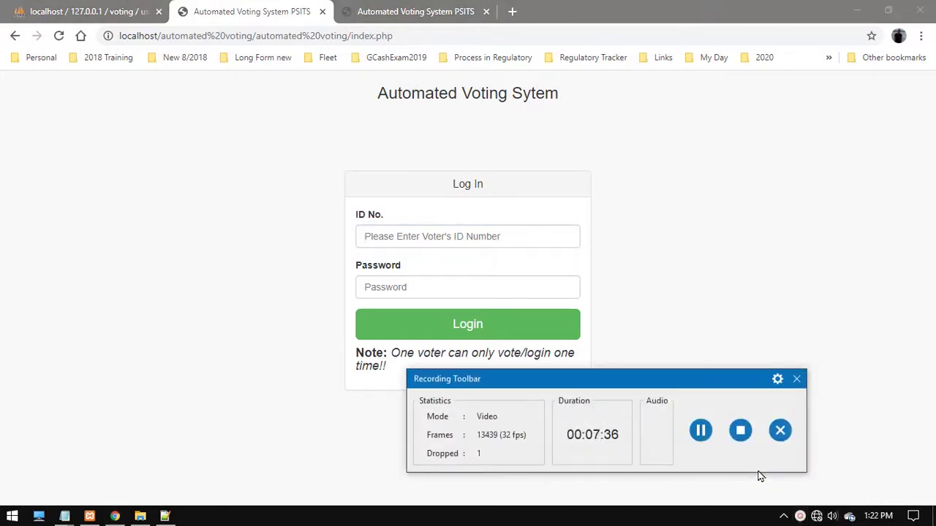
pyautogui.click(740, 430)
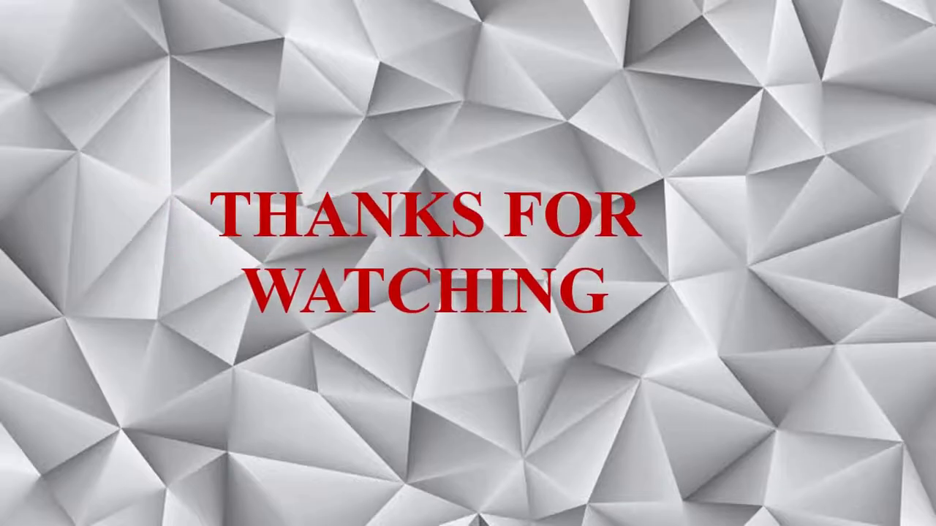